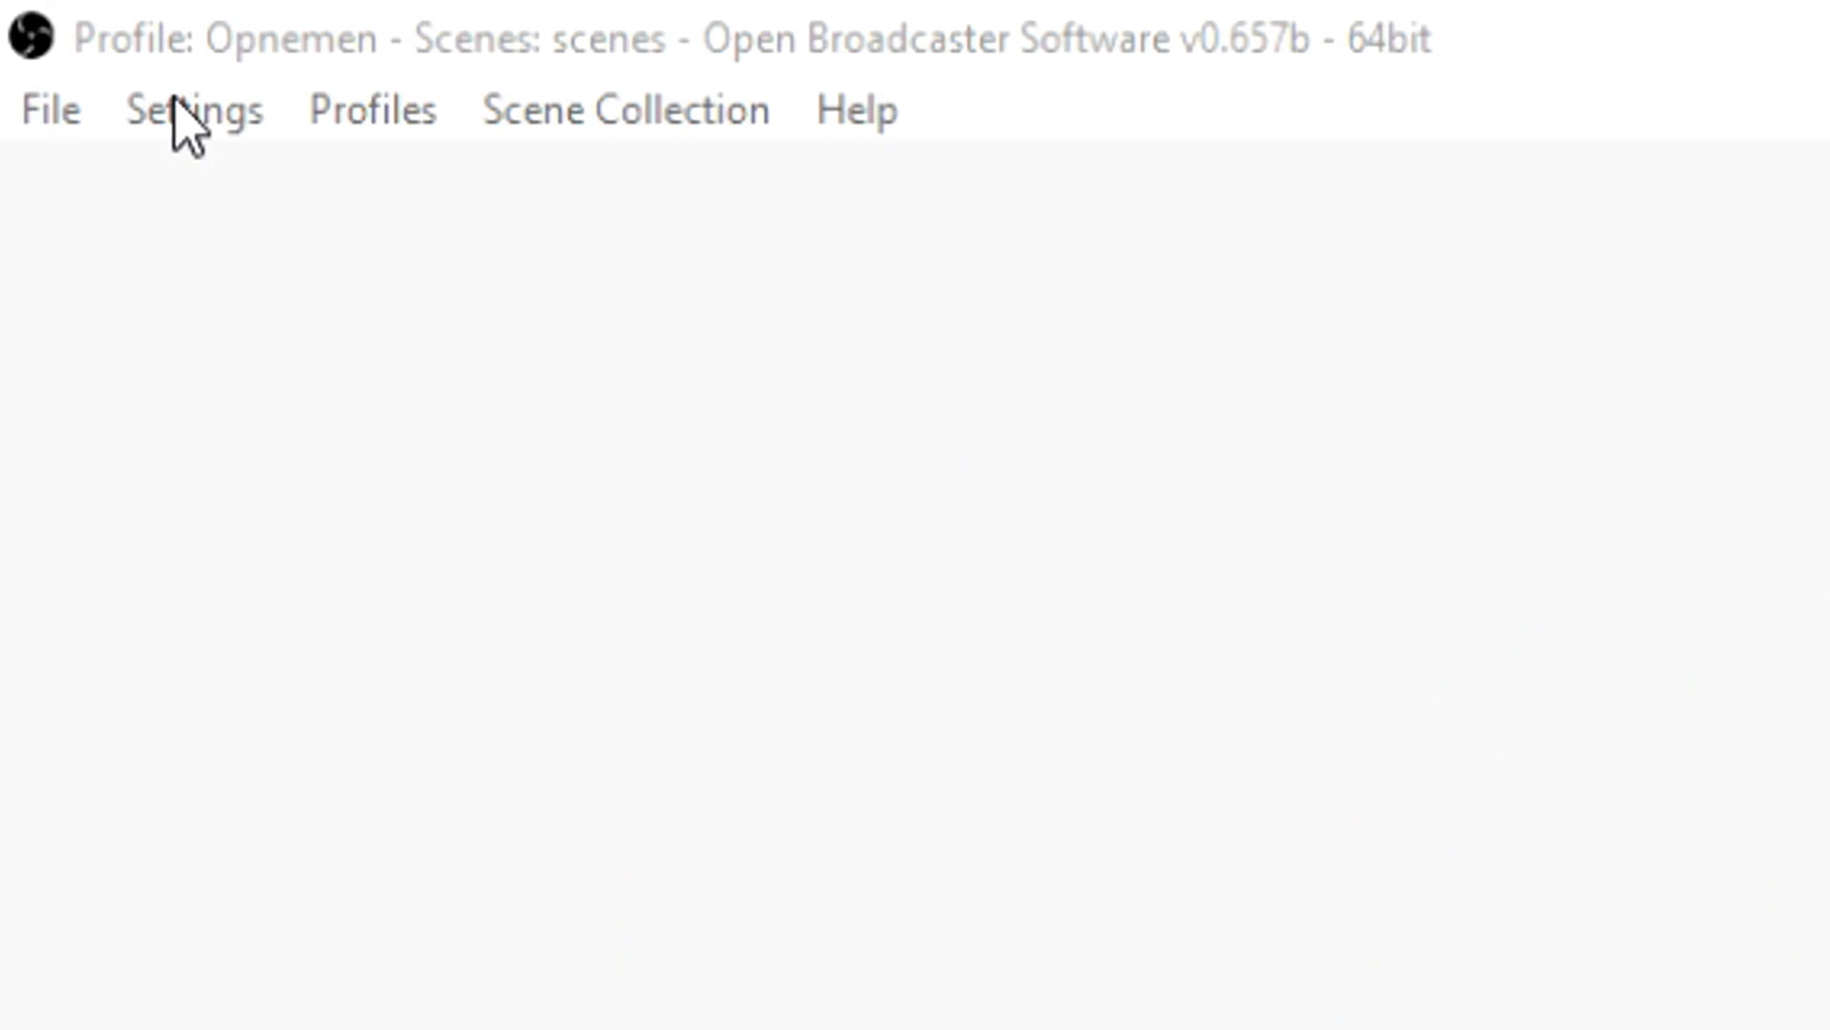
Step: Open the program settings and review the encoding and broadcast settings
{"action": "left_click", "coordinate": [177, 115]}
{"action": "left_click", "coordinate": [195, 191]}
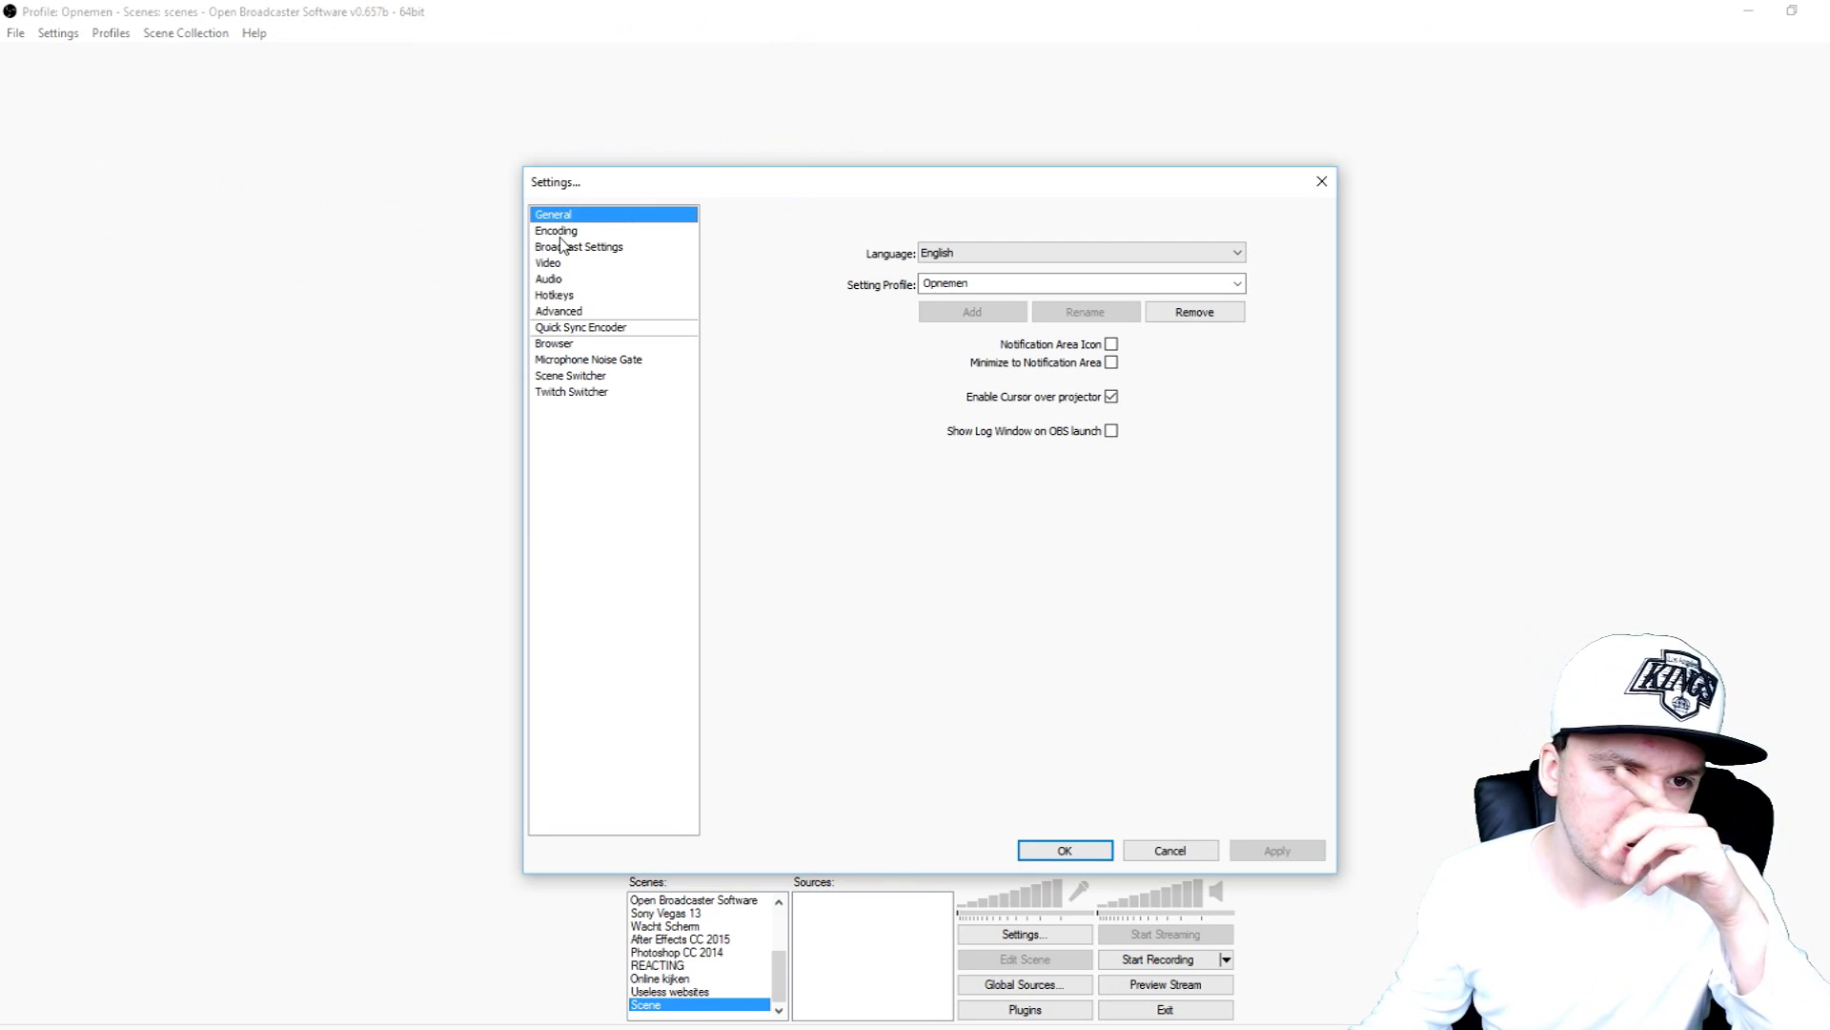
{"action": "left_click", "coordinate": [556, 231]}
{"action": "left_click_drag", "start_coordinate": [600, 183], "coordinate": [525, 192]}
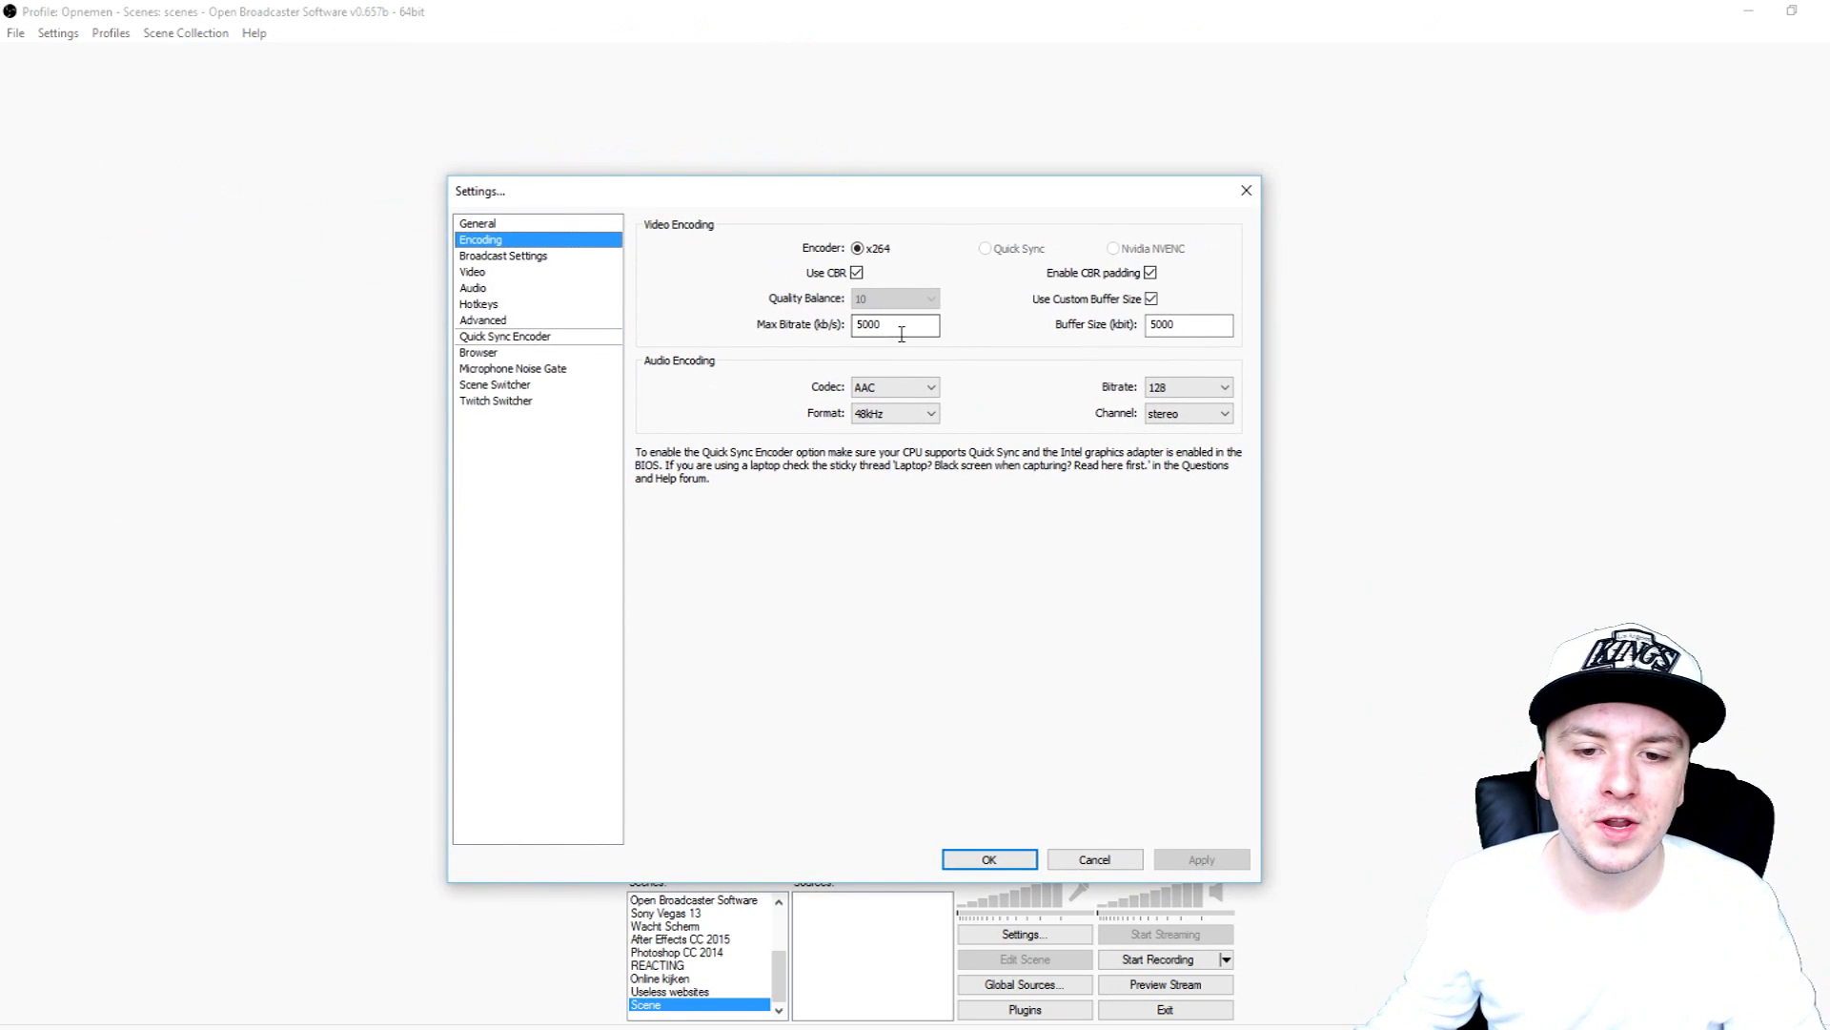
{"action": "left_click", "coordinate": [551, 257]}
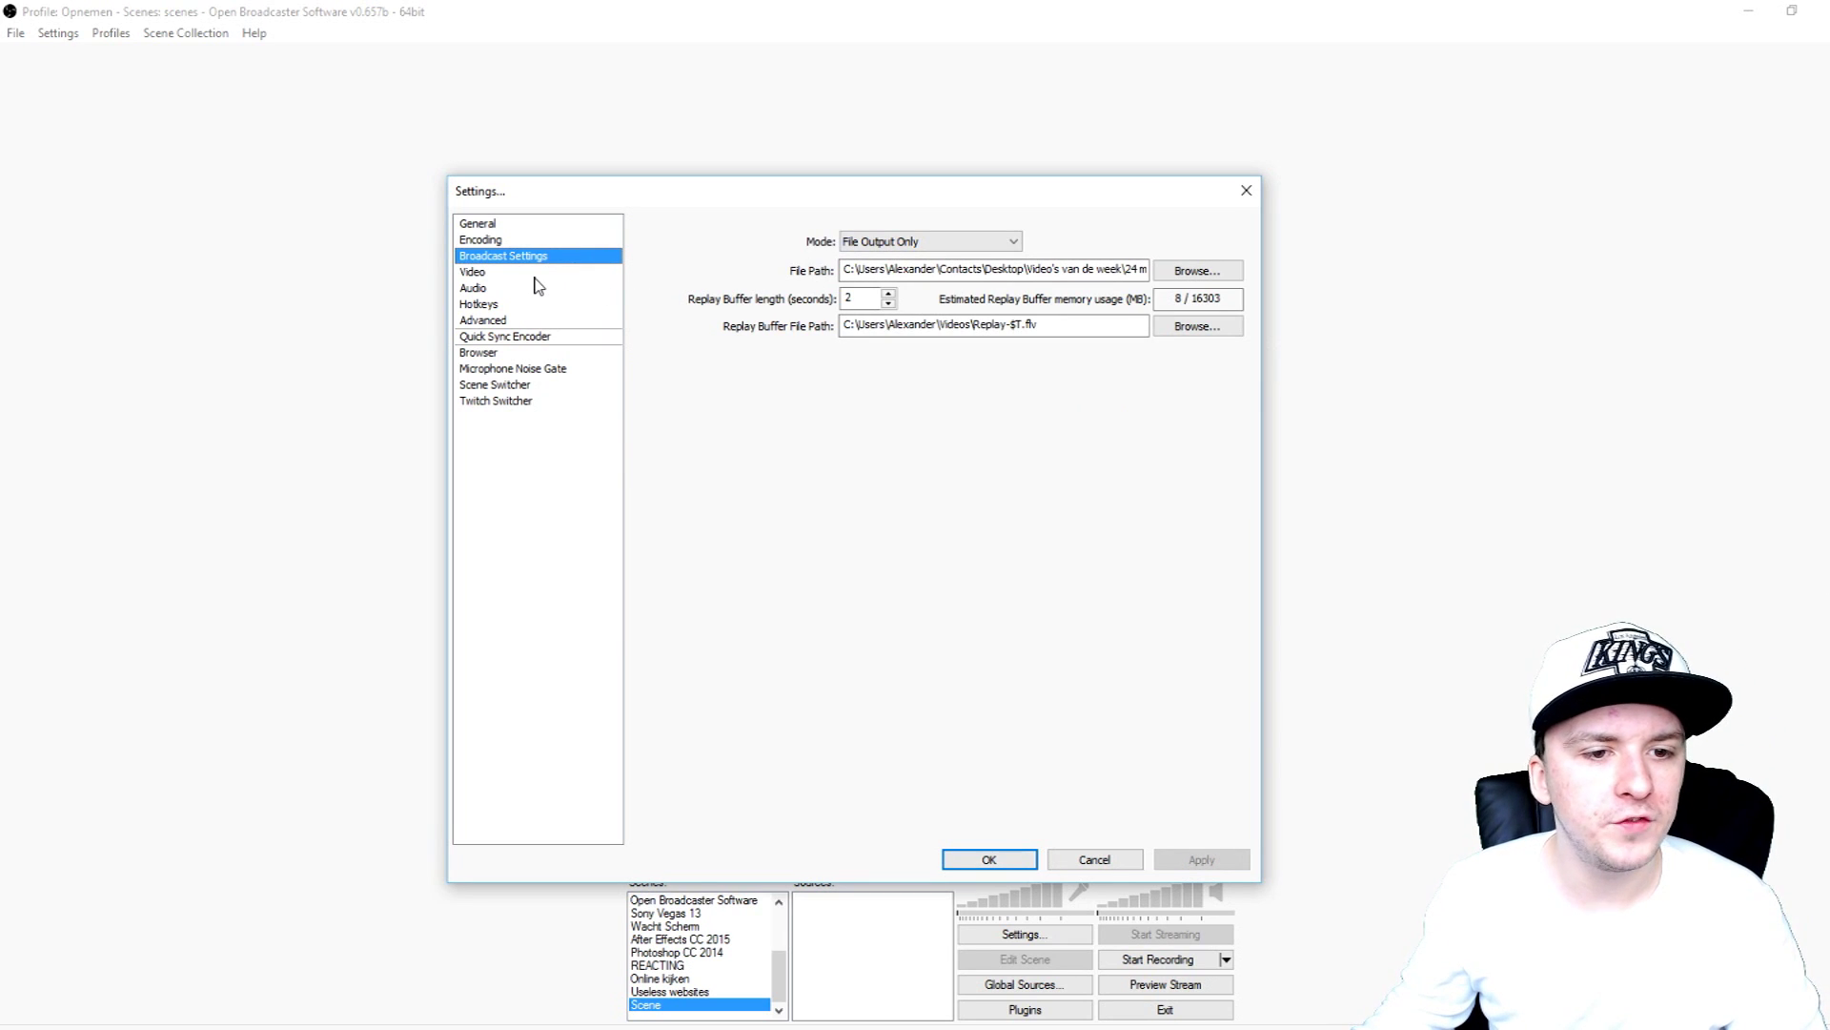
Step: In the video settings, choose AMD Radeon R7 Series / HD 9000 Series as the video adapter
{"action": "left_click", "coordinate": [532, 272]}
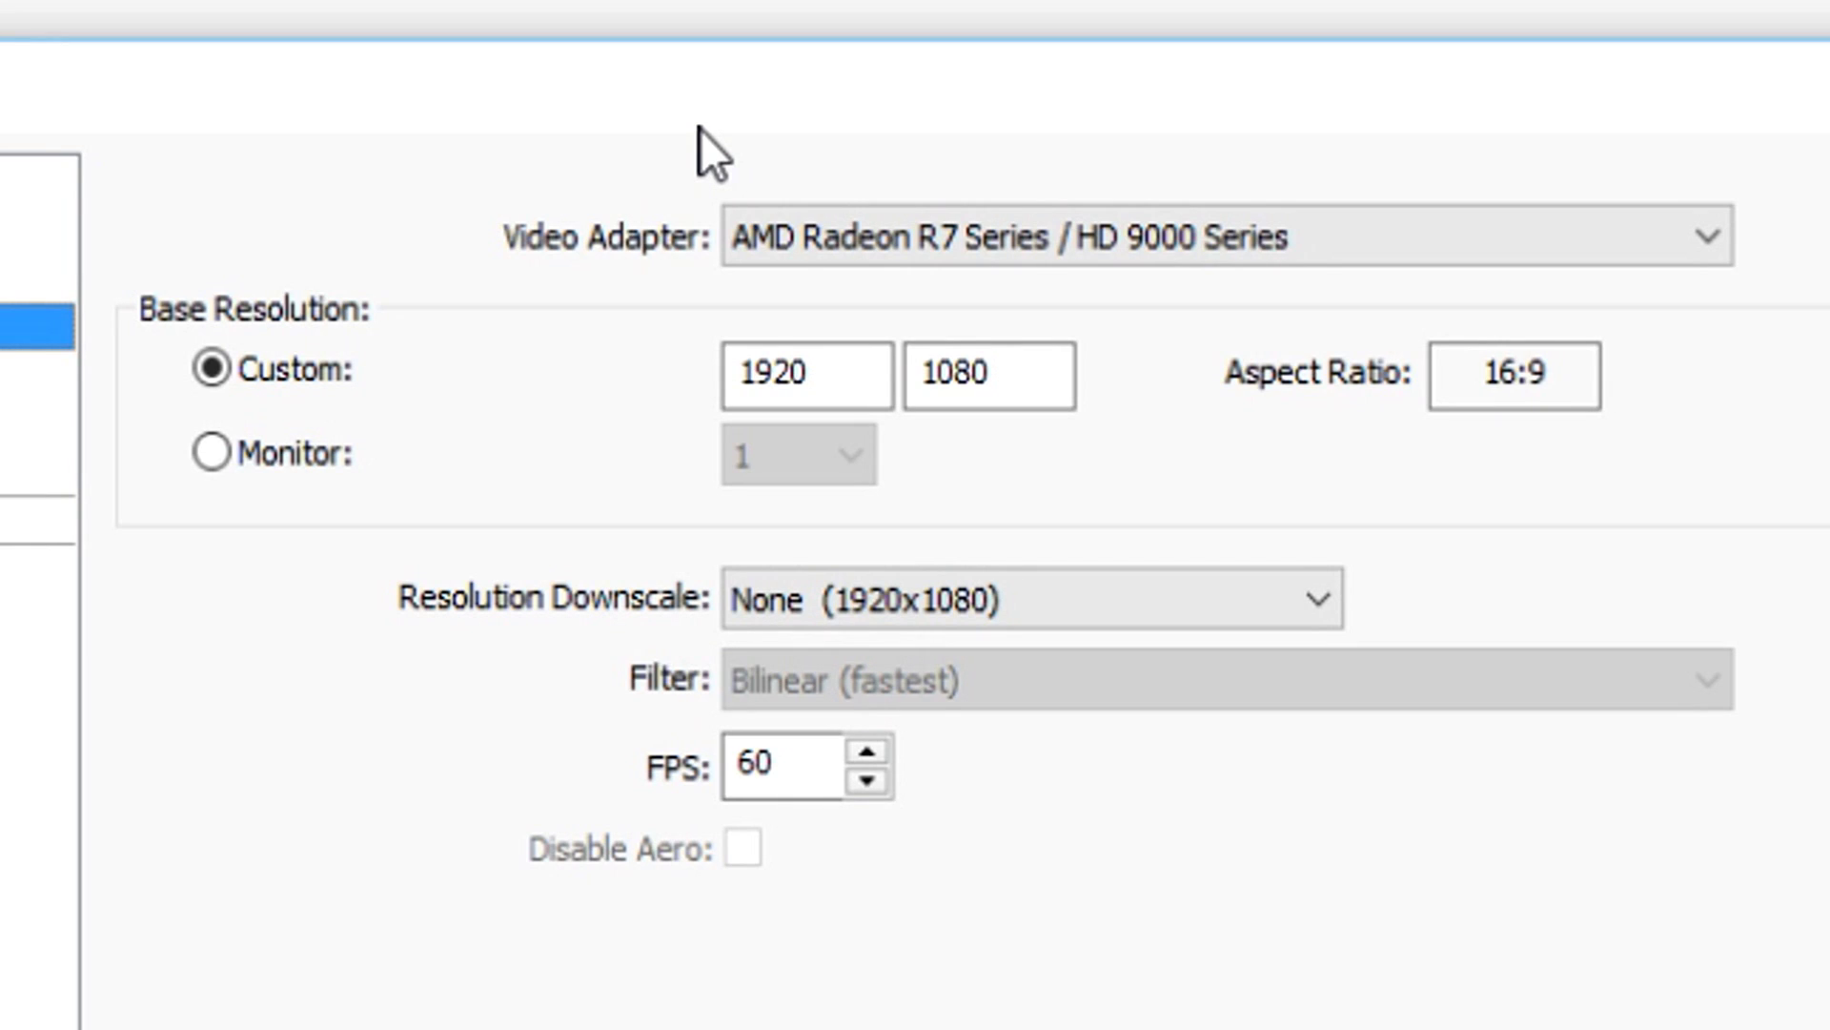
{"action": "left_click", "coordinate": [940, 249]}
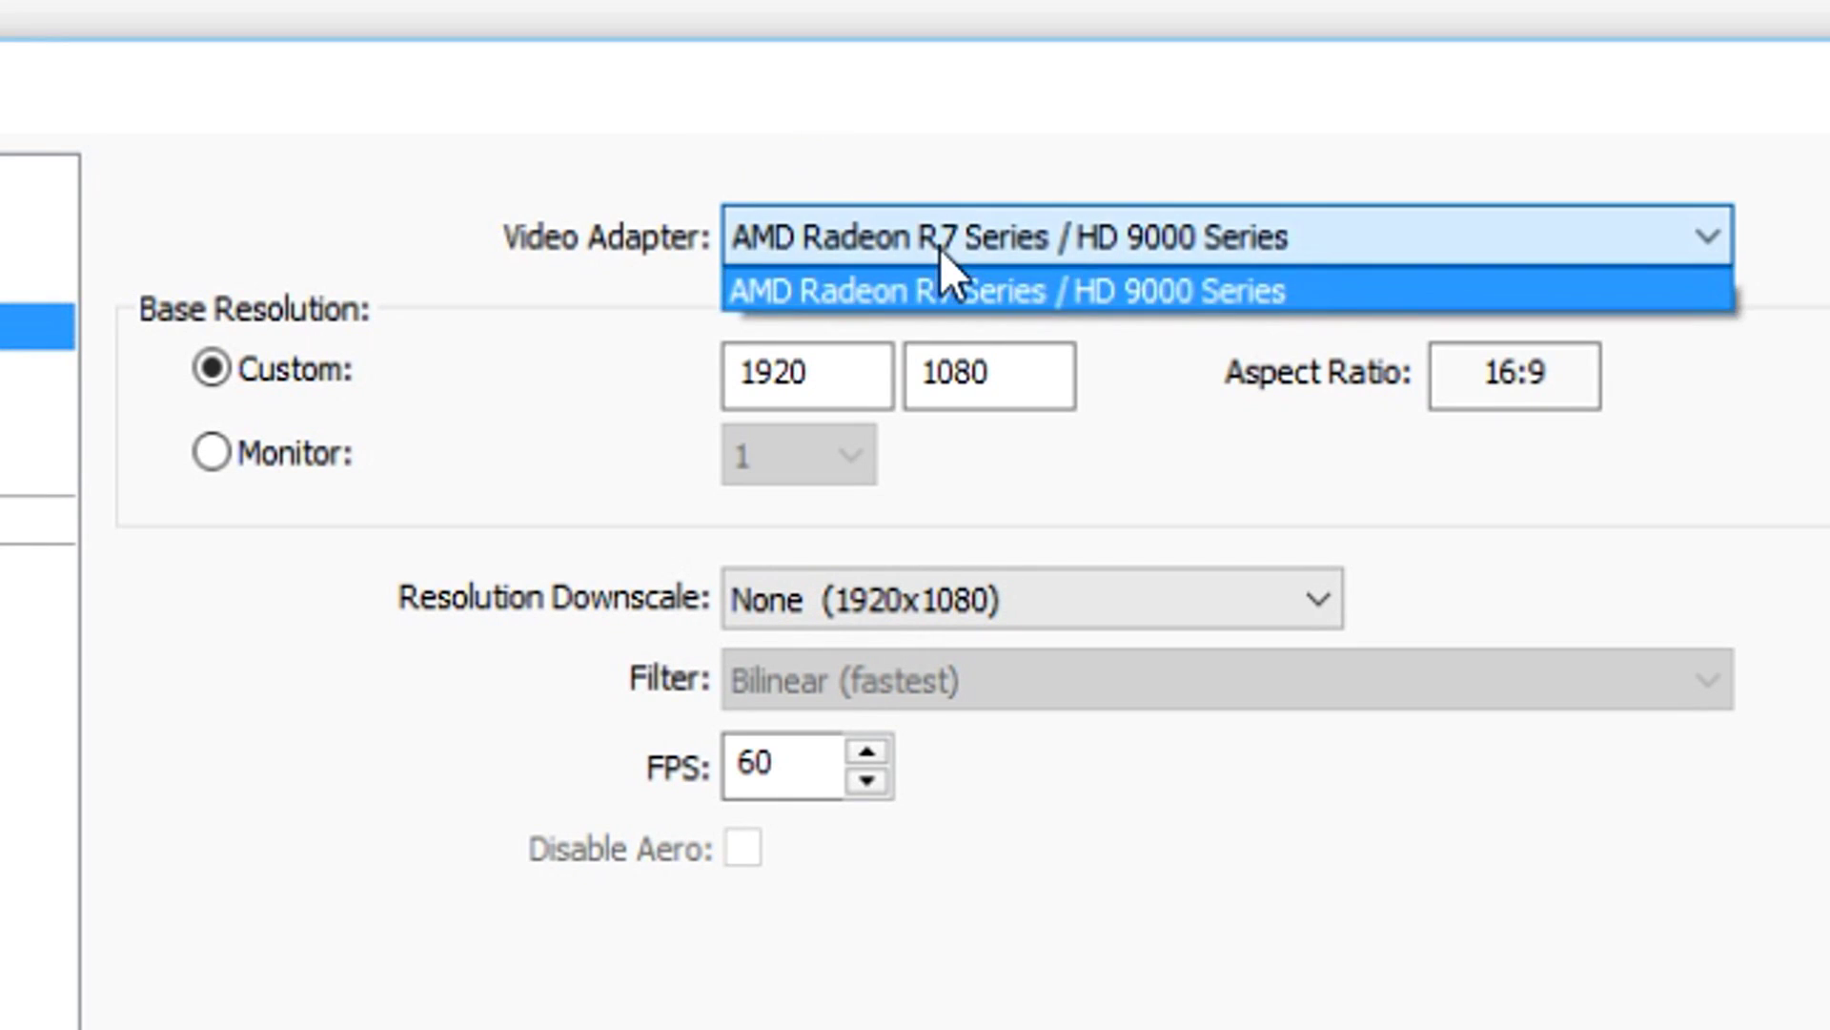
{"action": "left_click", "coordinate": [925, 294]}
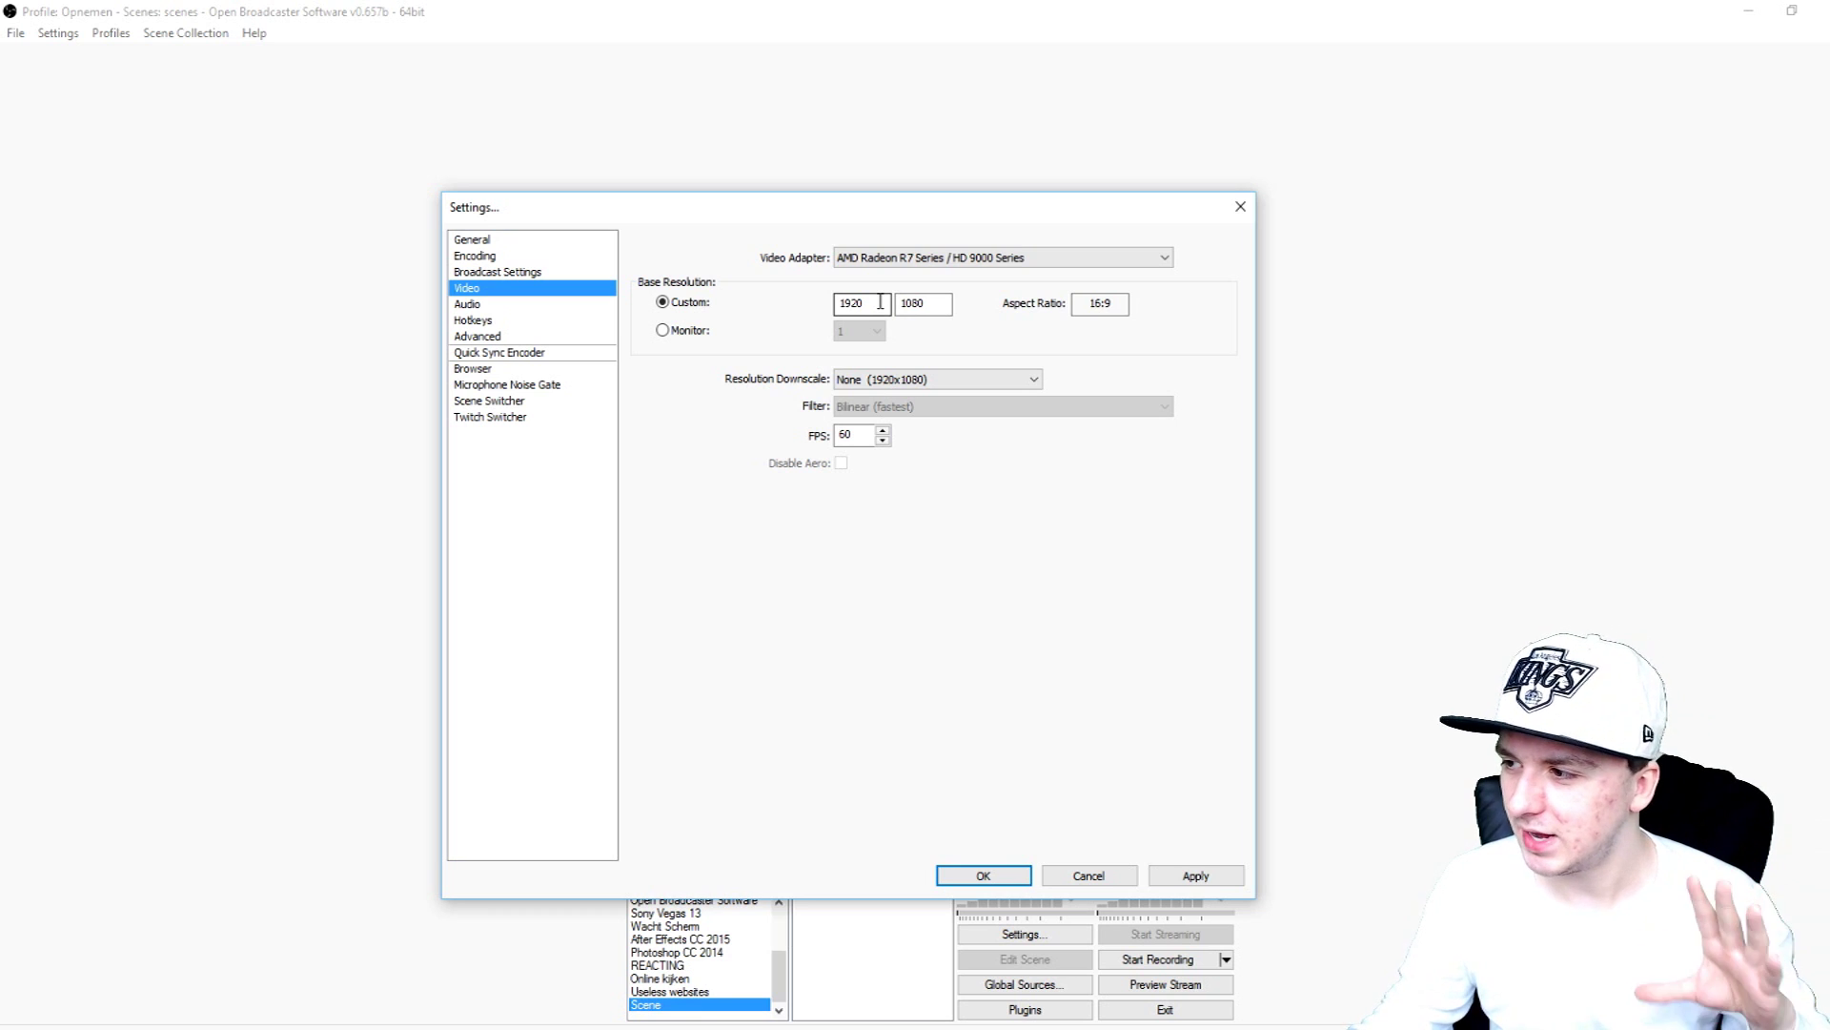
Step: Keep the resolution downscale at None (1920x1080), set the frame rate to 60 FPS and accept the settings
{"action": "left_click", "coordinate": [889, 380]}
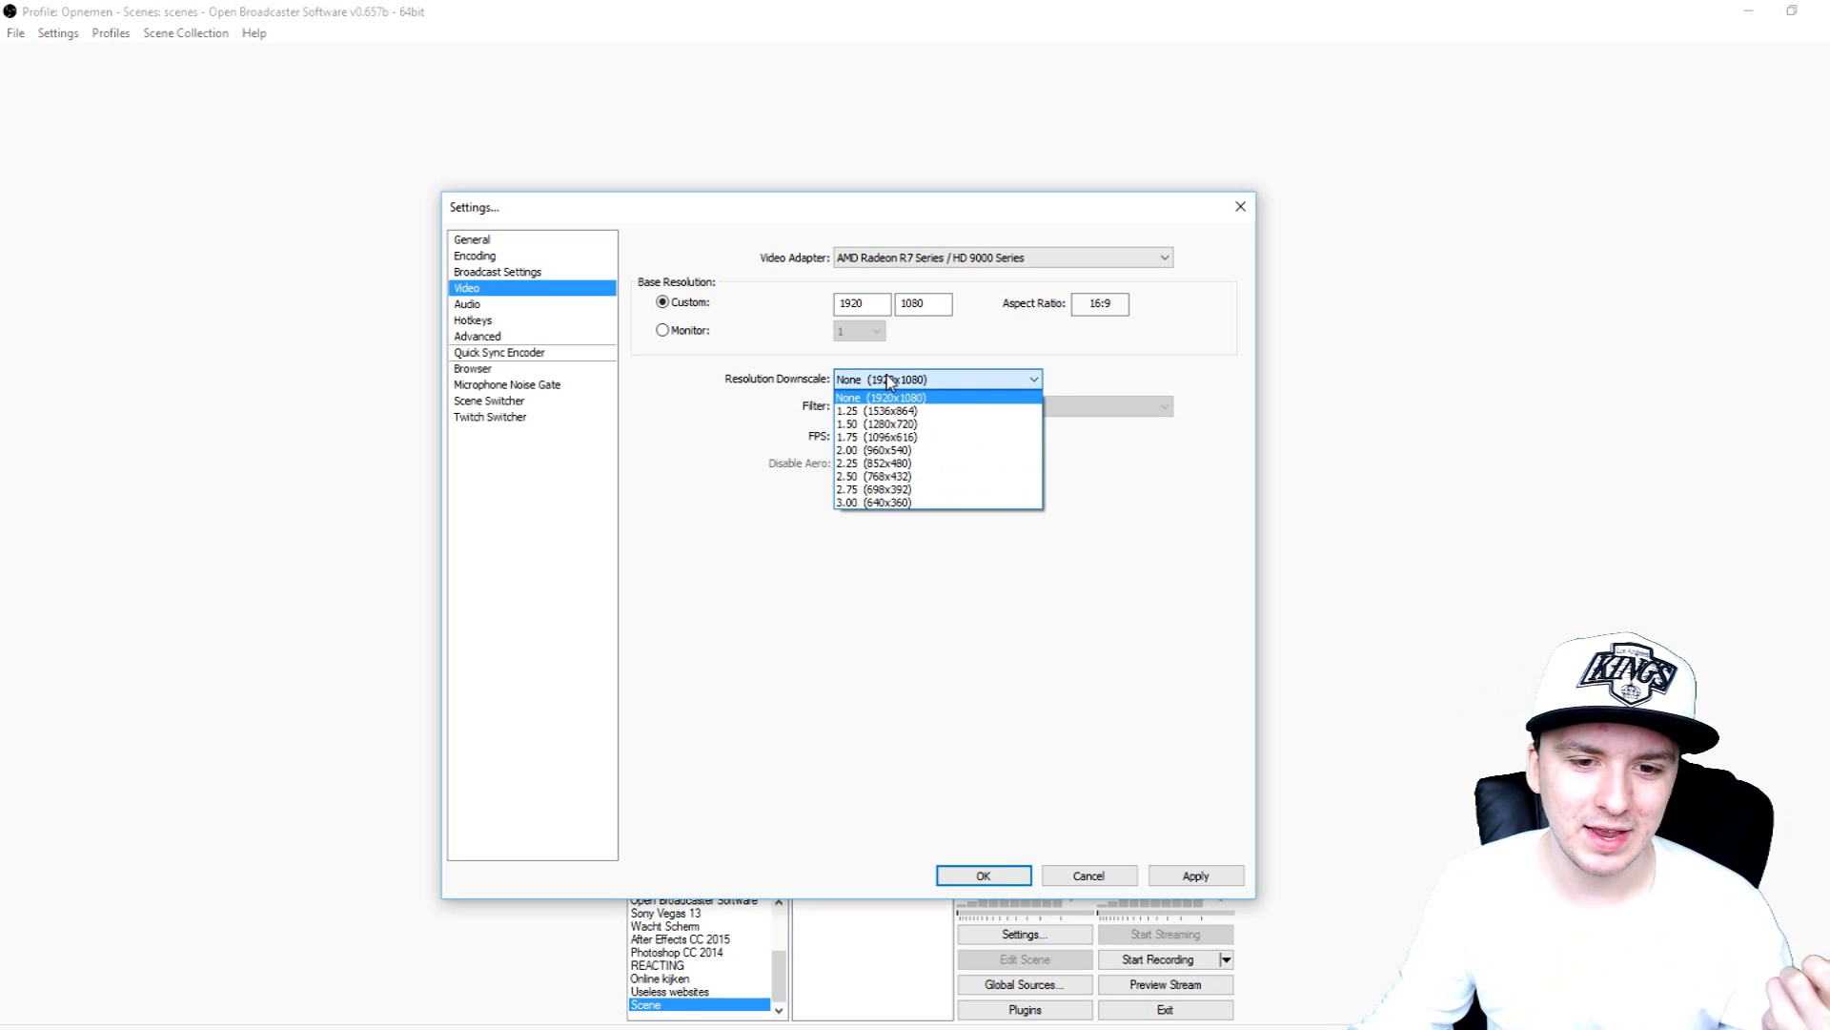
{"action": "left_click", "coordinate": [889, 381]}
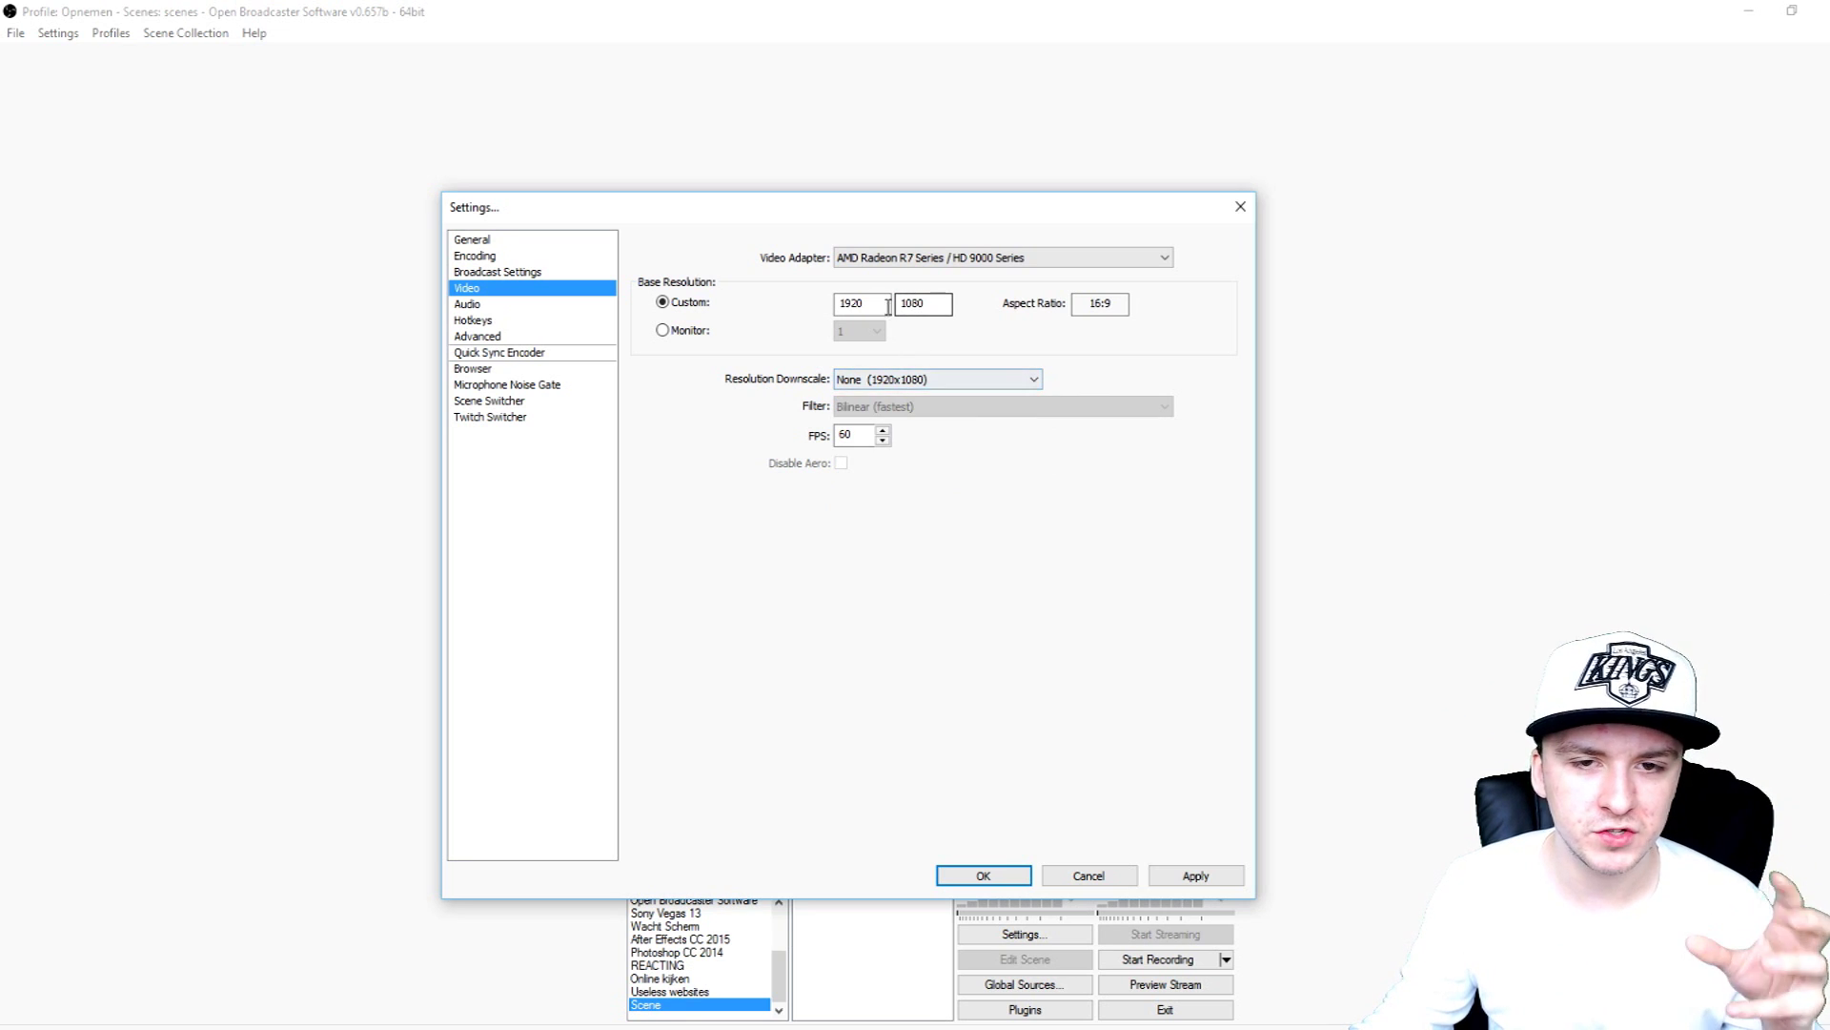
{"action": "left_click", "coordinate": [875, 380]}
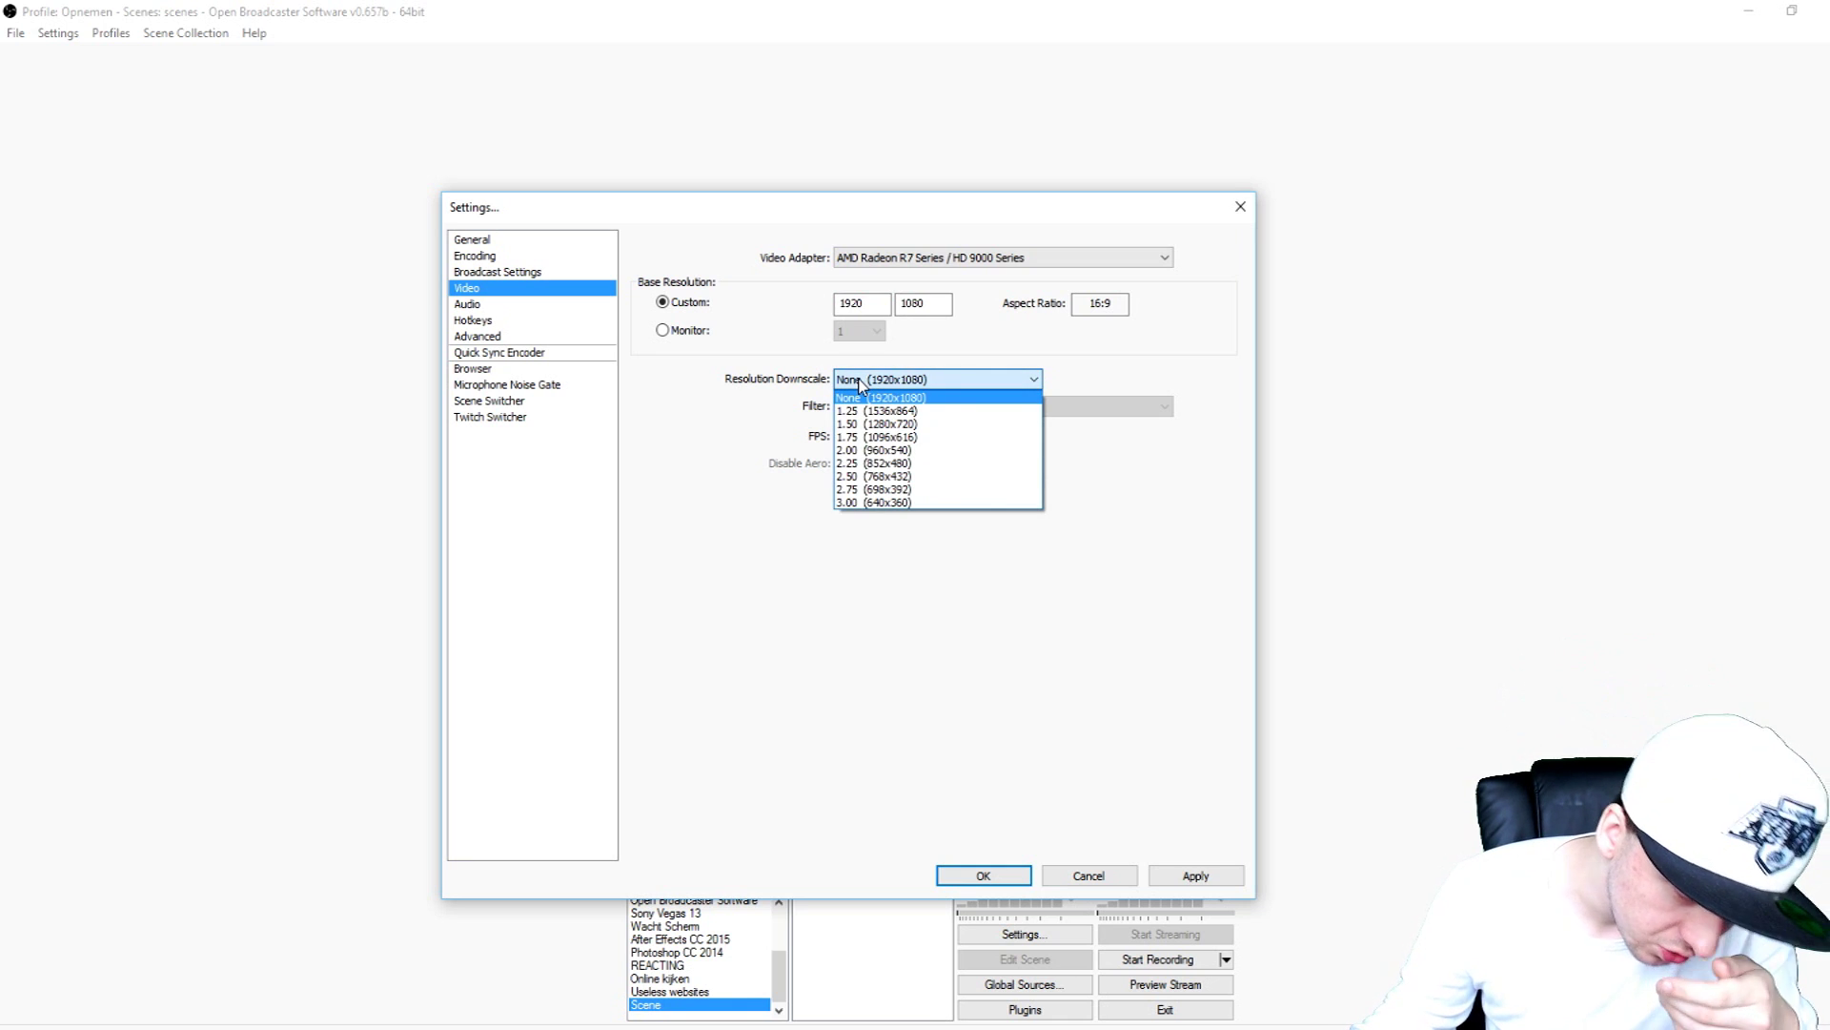
{"action": "left_click", "coordinate": [860, 383]}
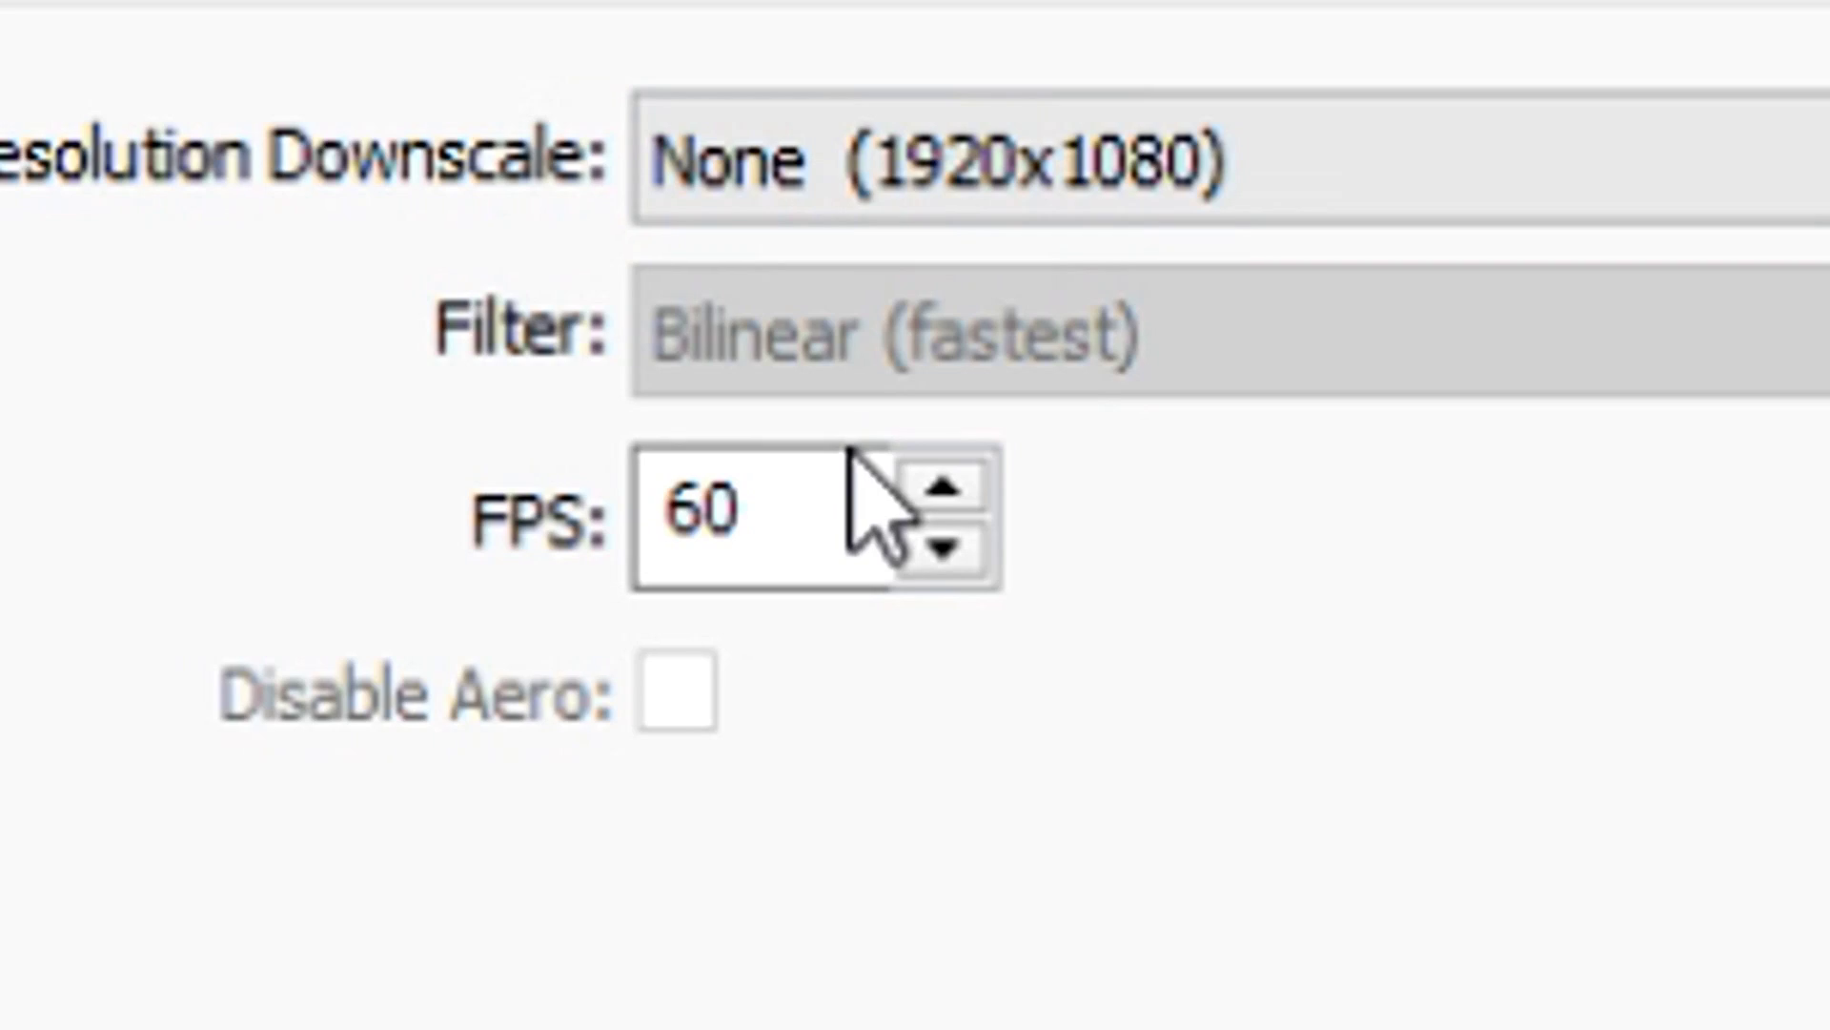
{"action": "left_click_drag", "start_coordinate": [777, 524], "coordinate": [660, 525]}
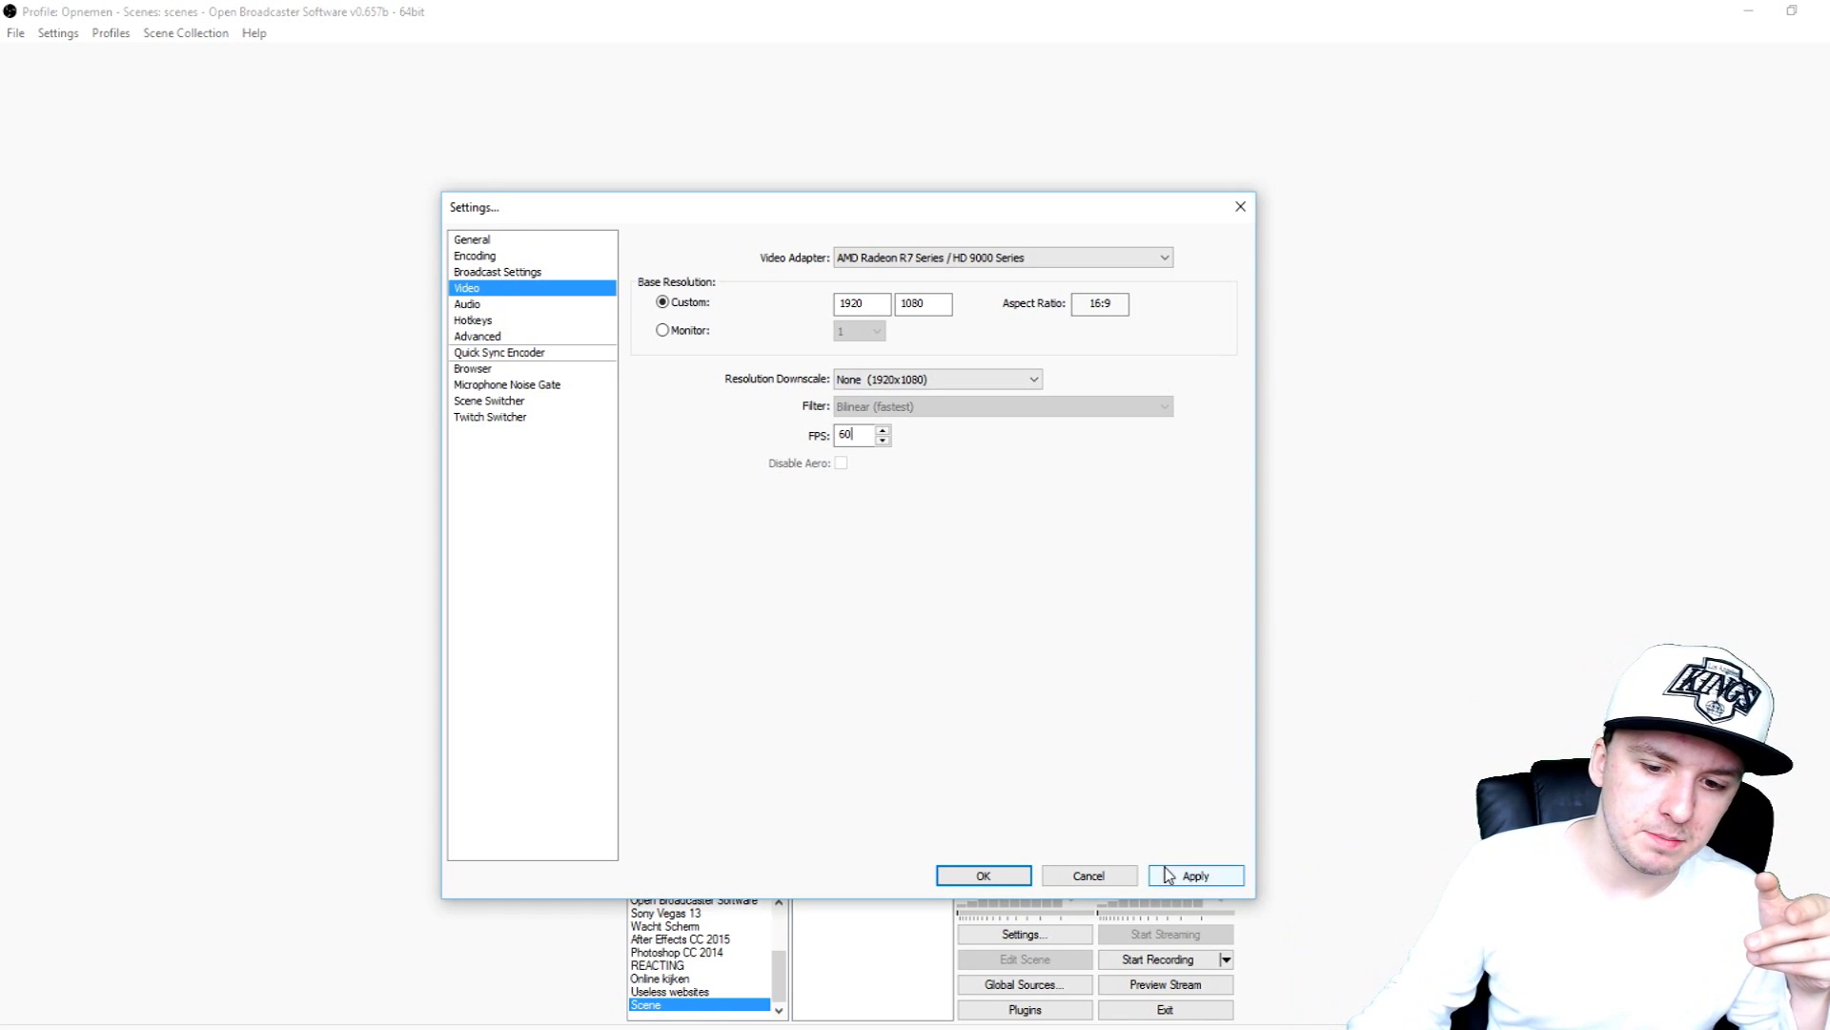
{"action": "left_click", "coordinate": [1006, 882]}
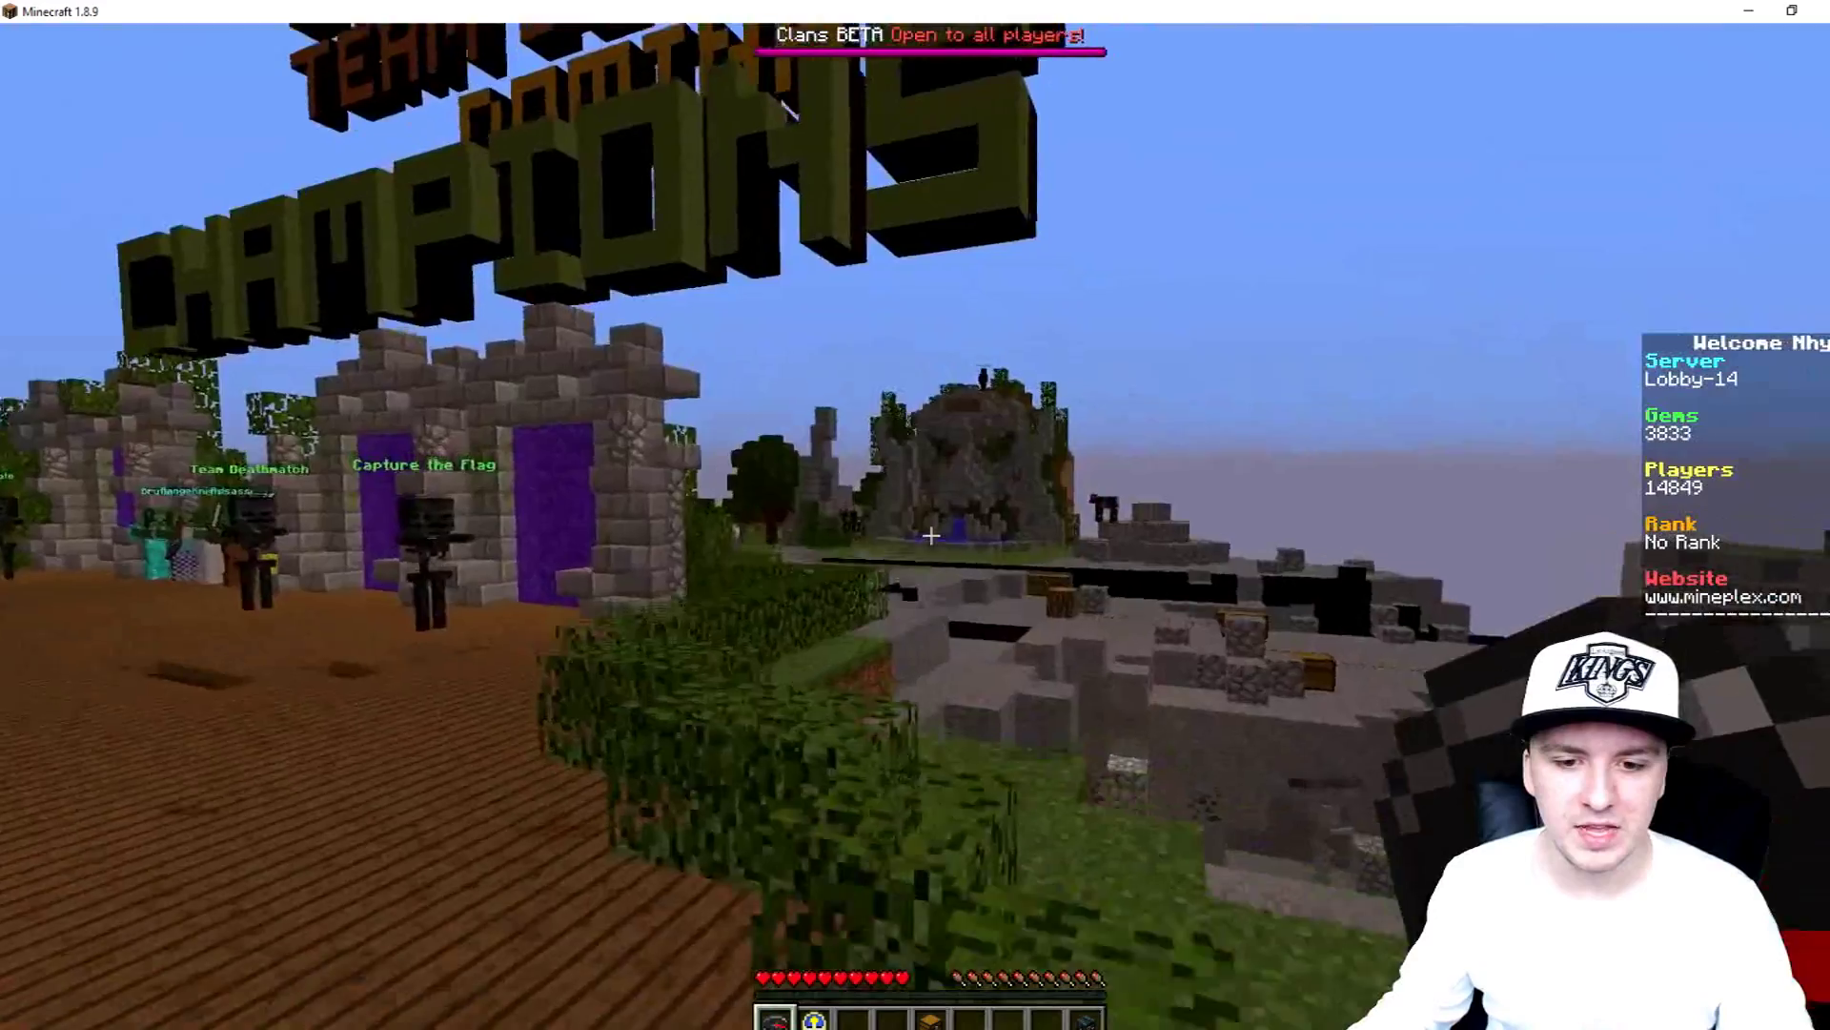
{"action": "key", "text": "w"}
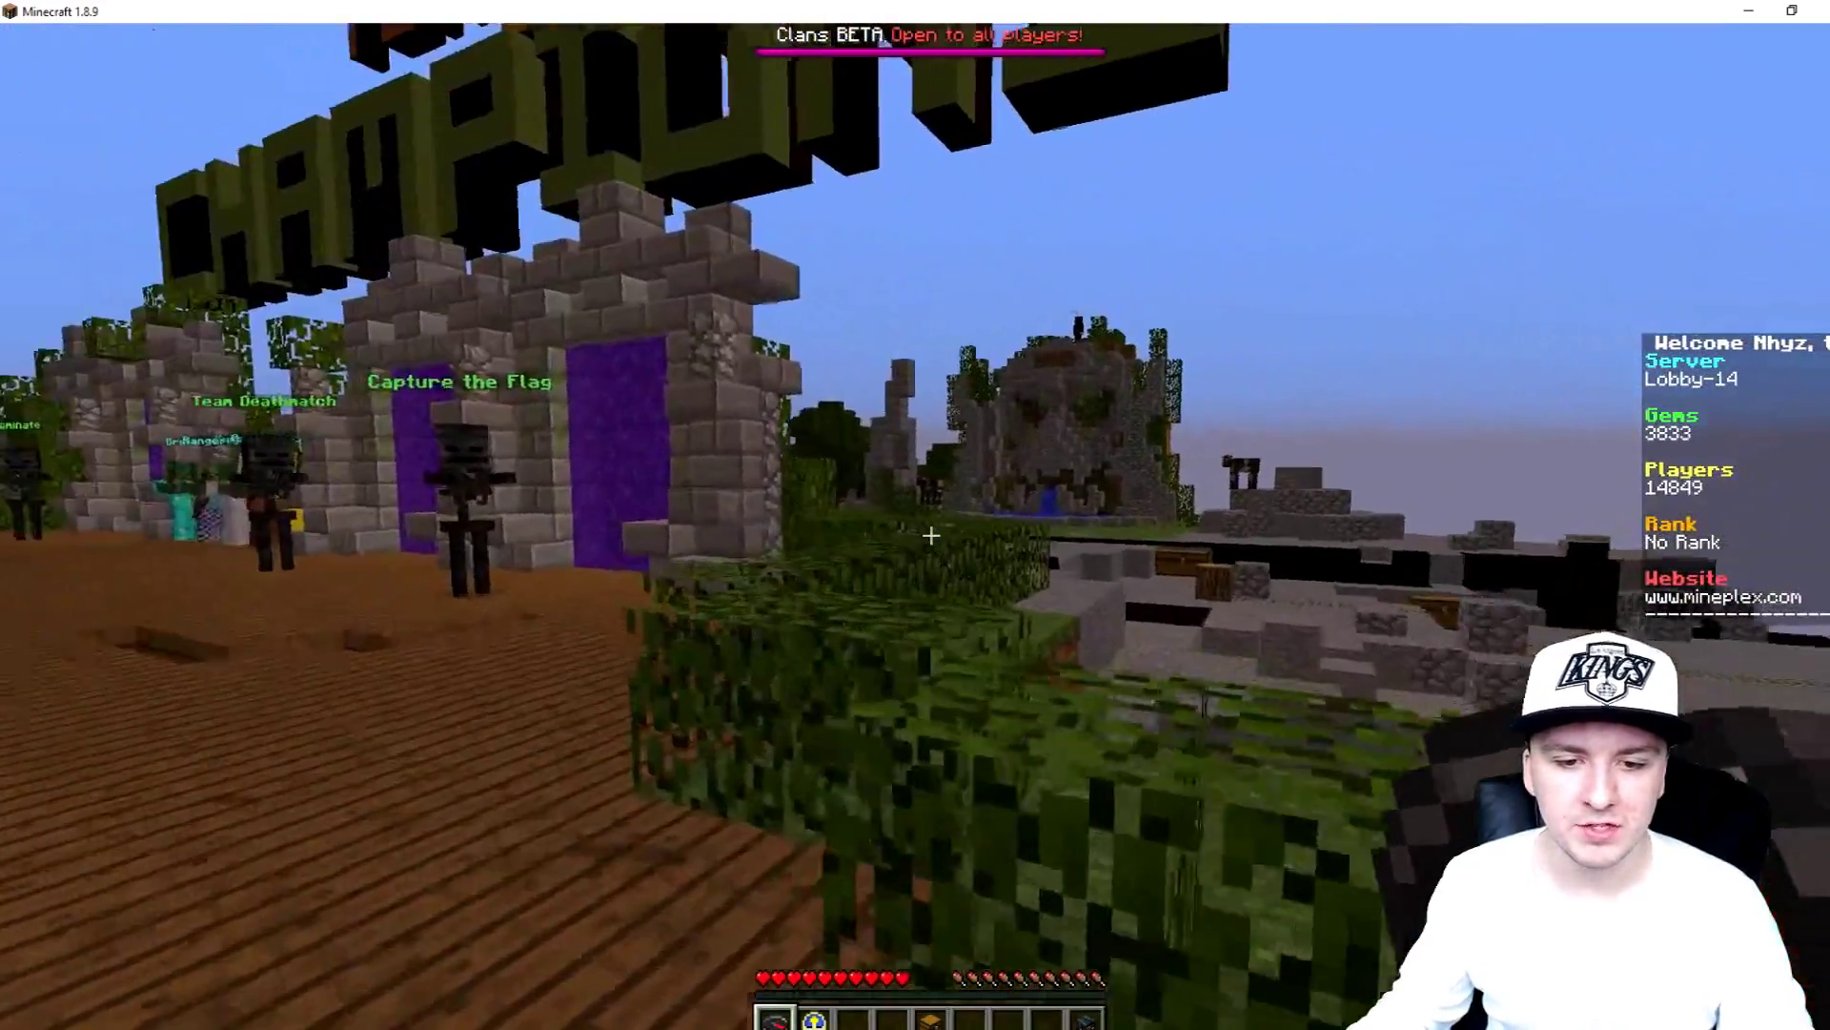
{"action": "key", "text": "w"}
{"action": "key", "text": "space"}
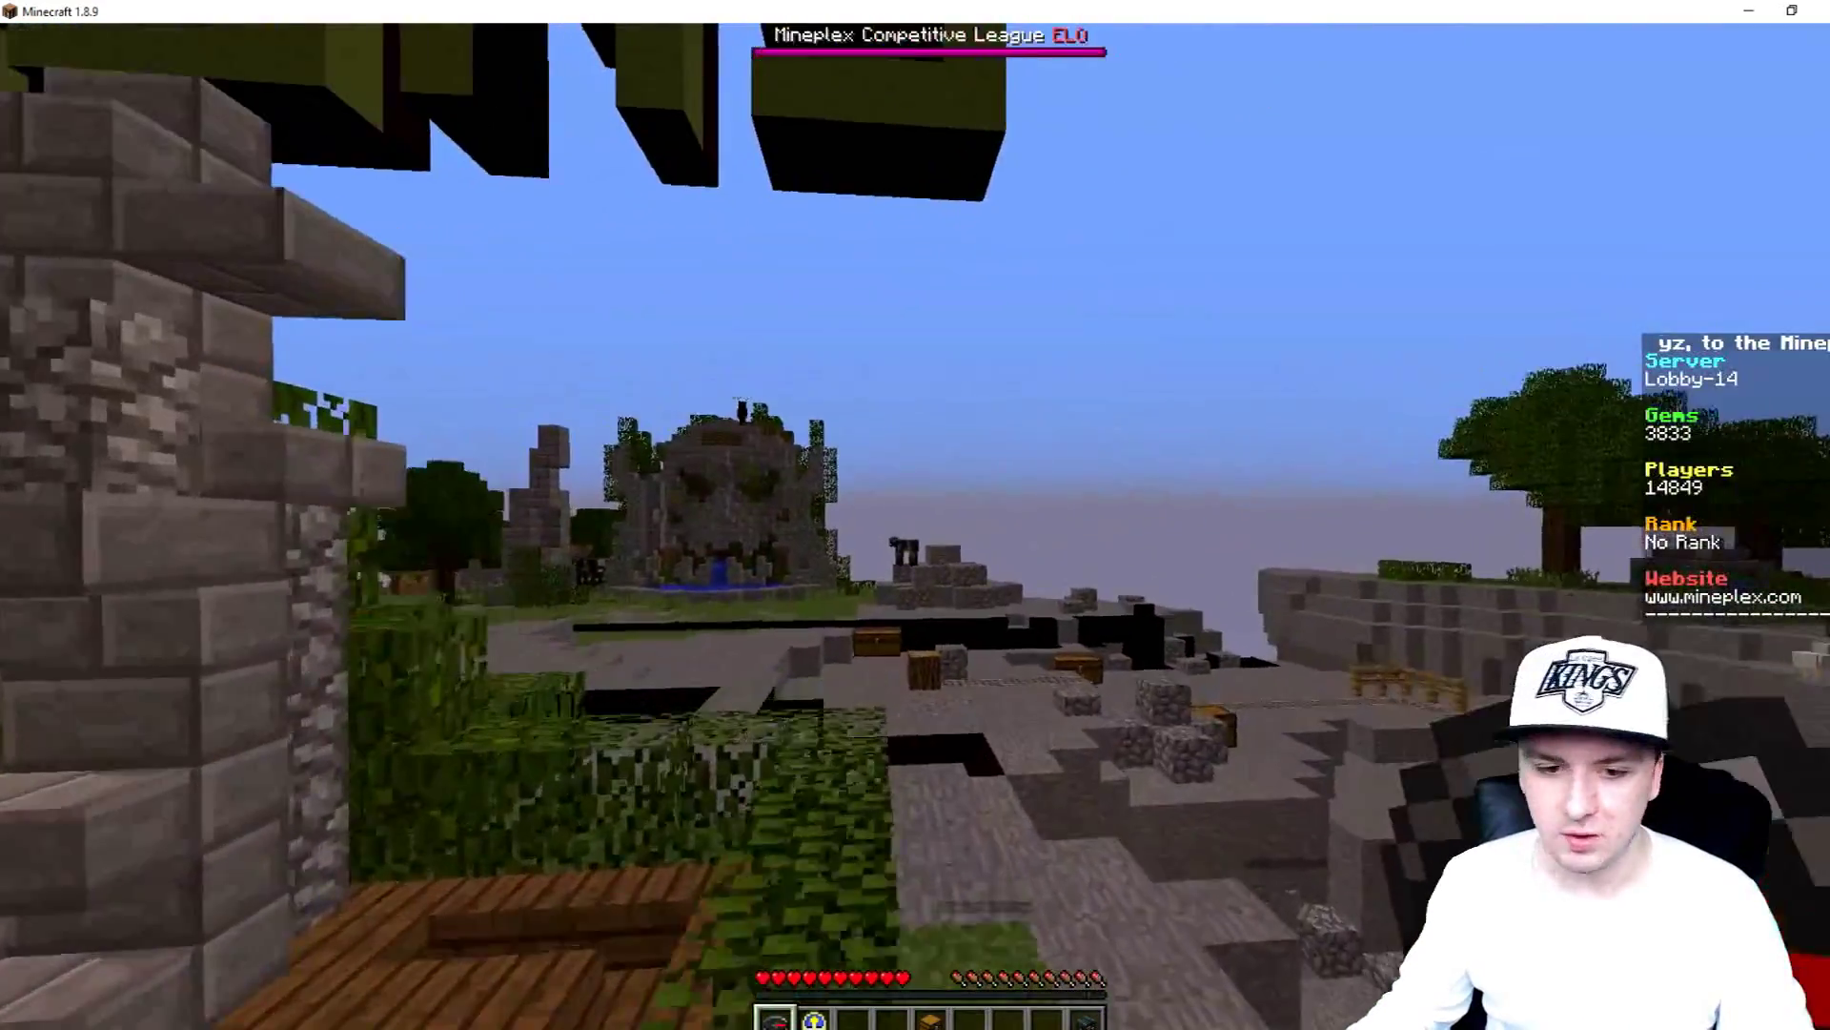
{"action": "key", "text": "w"}
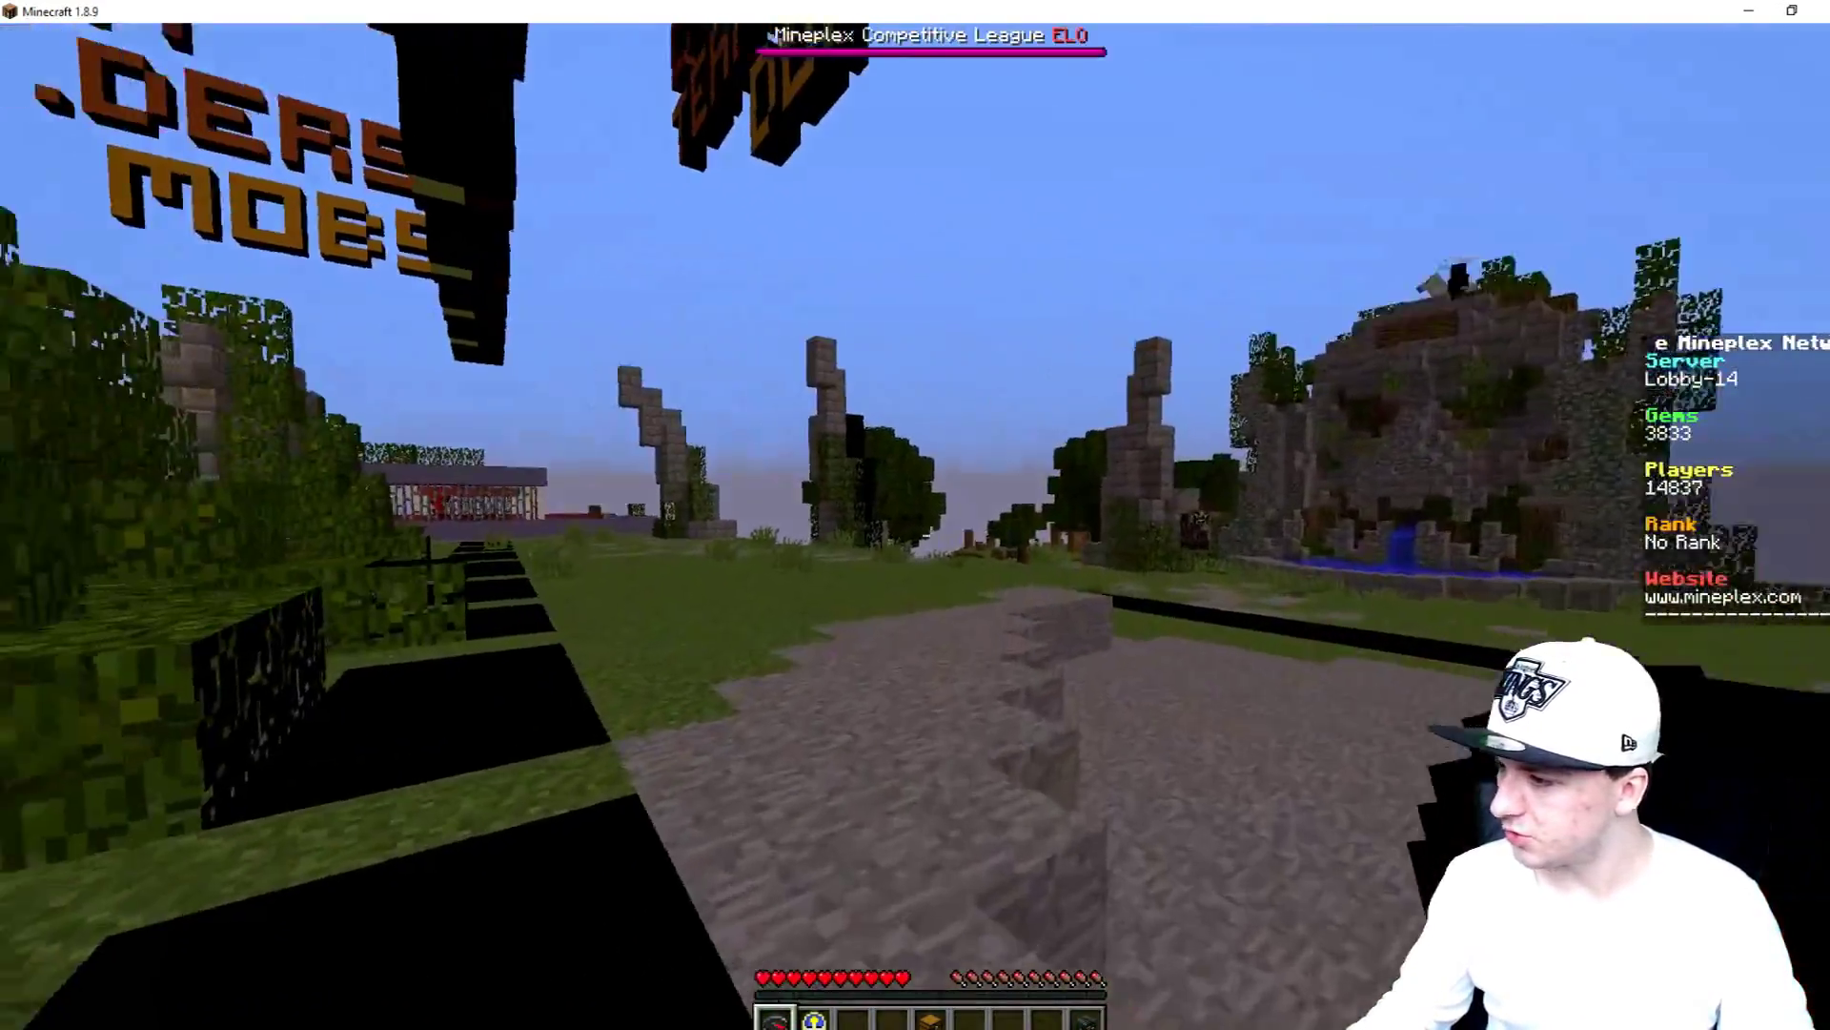
Step: Set Minecraft's maximum framerate to Unlimited in its video settings and return to the game
{"action": "key", "text": "Escape"}
{"action": "left_click", "coordinate": [868, 461]}
{"action": "left_click", "coordinate": [839, 392]}
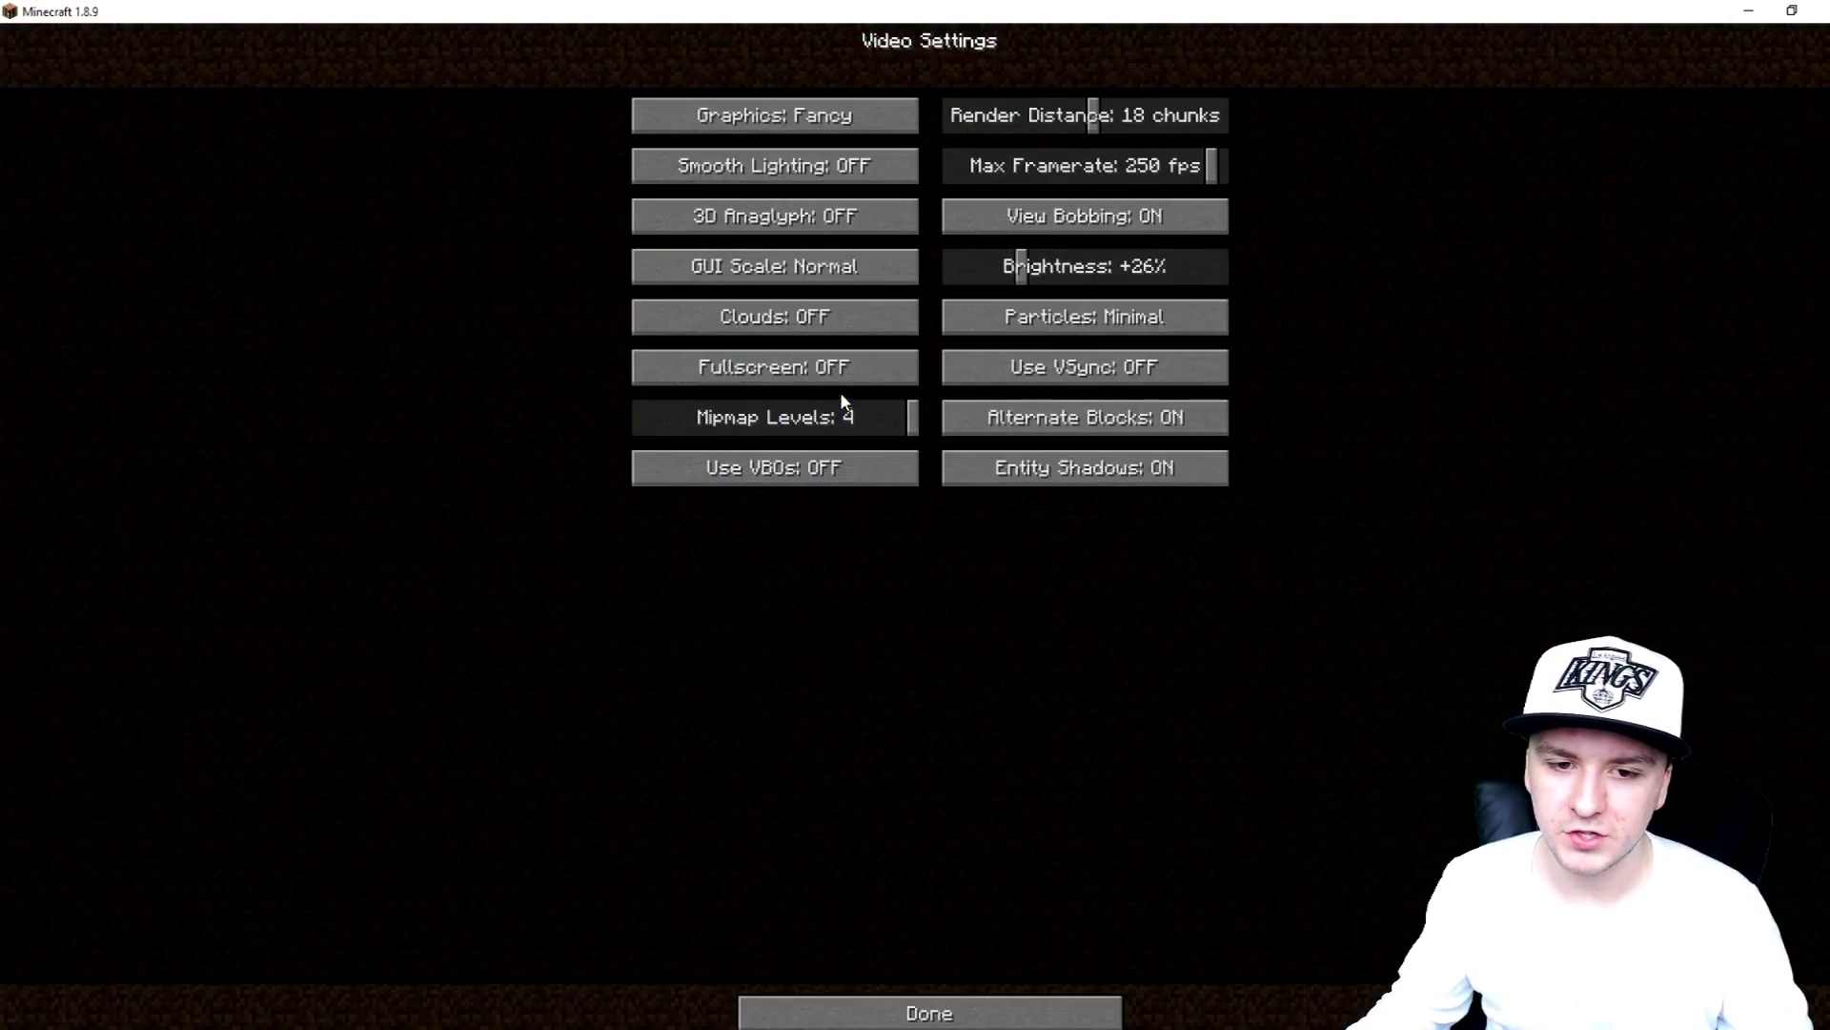
{"action": "left_click_drag", "start_coordinate": [1207, 174], "coordinate": [1237, 167]}
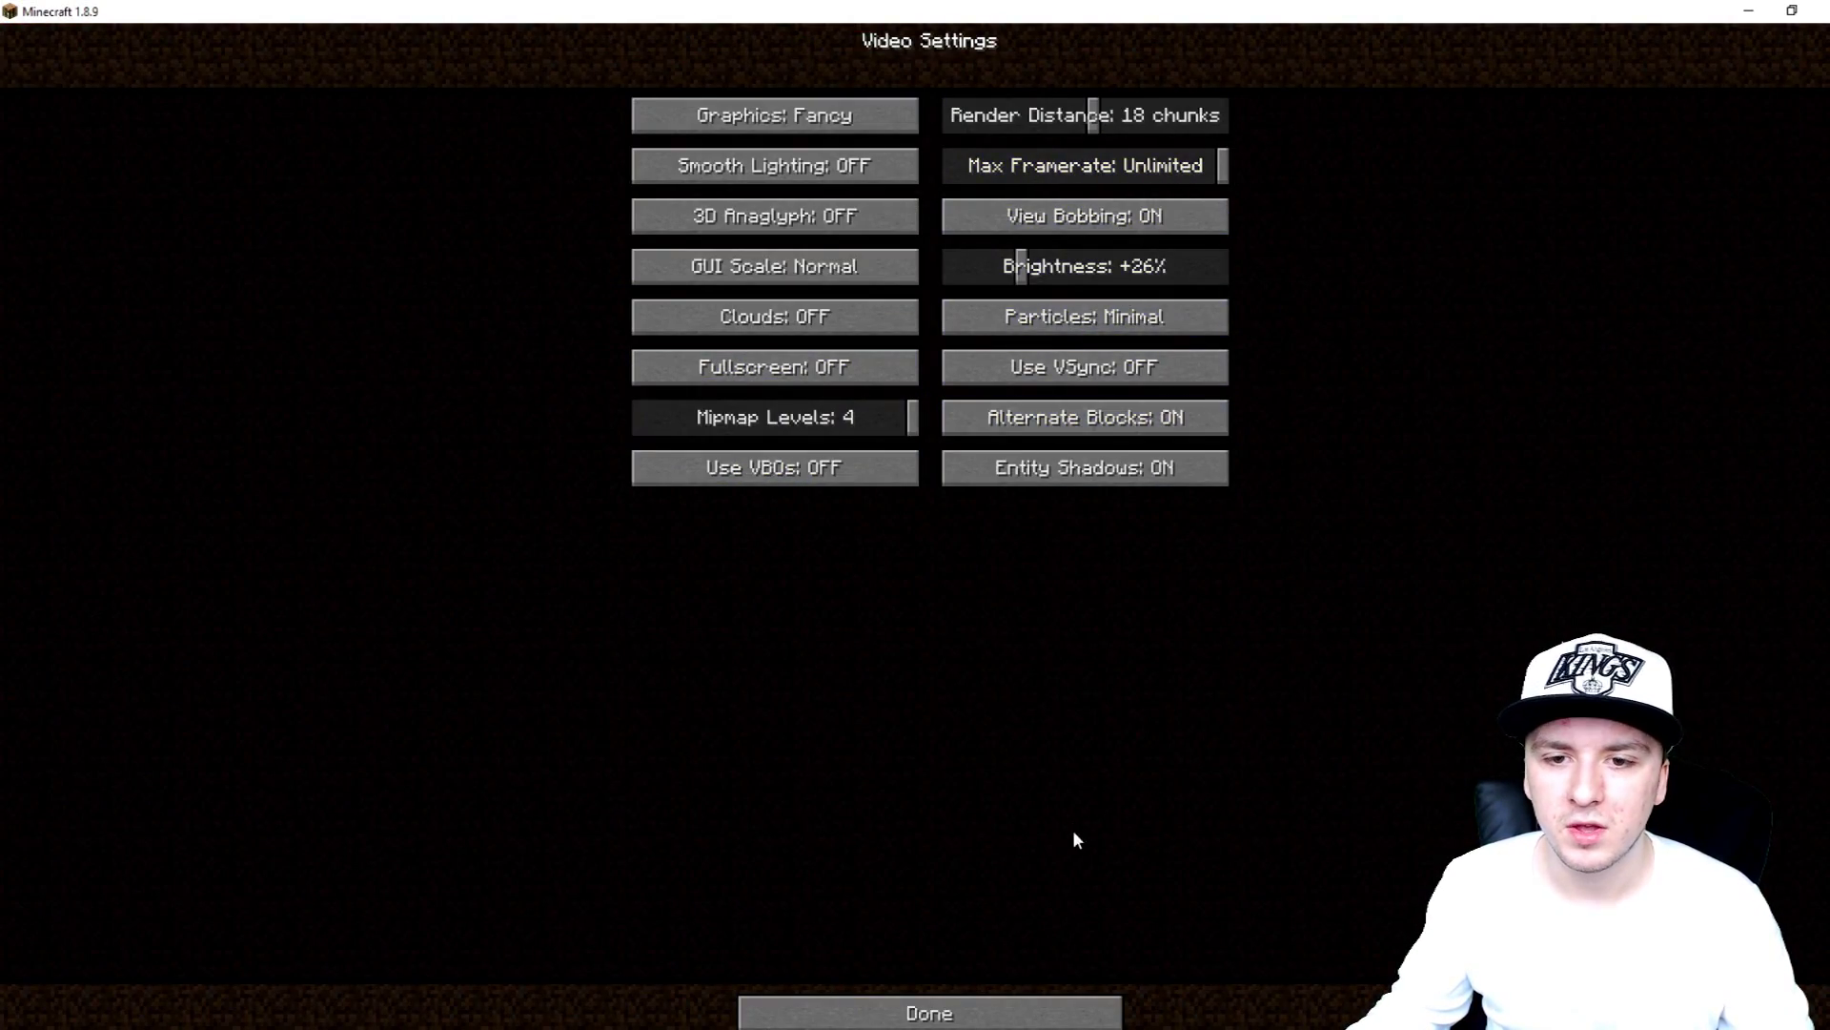
{"action": "key", "text": "Escape"}
{"action": "left_click", "coordinate": [969, 540]}
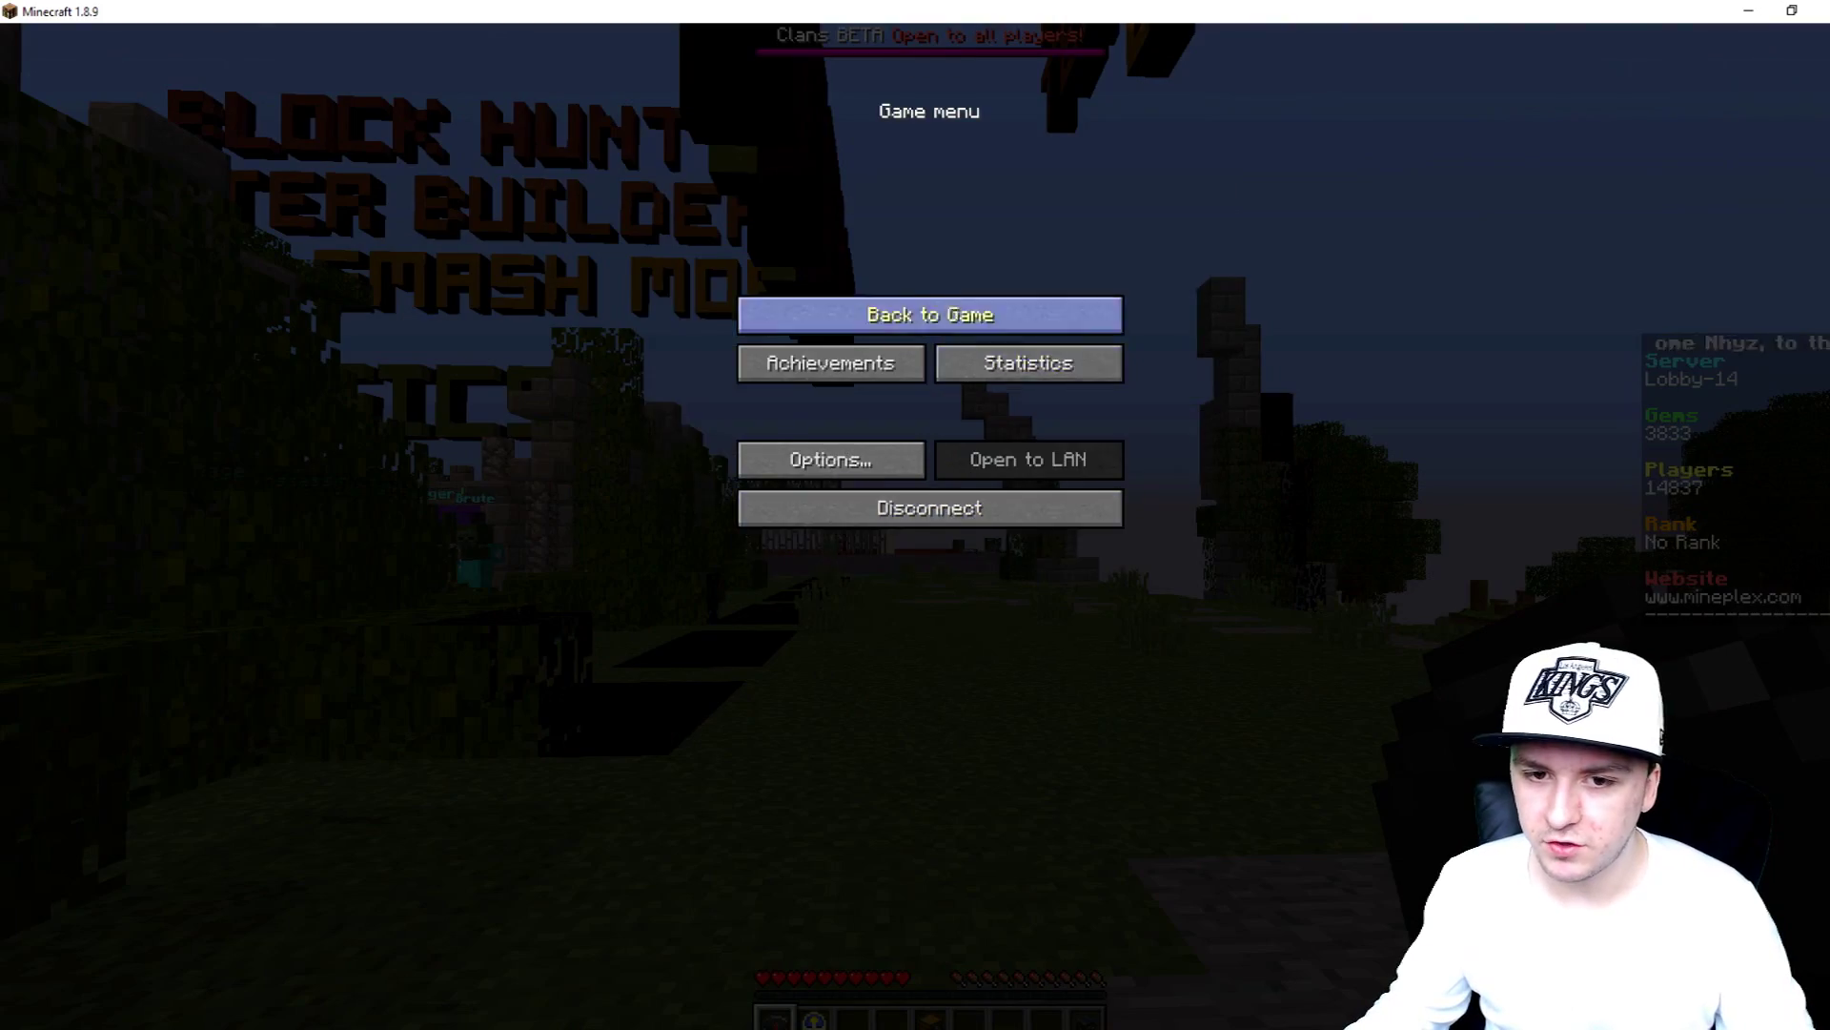
{"action": "left_click", "coordinate": [930, 310]}
{"action": "key", "text": "w"}
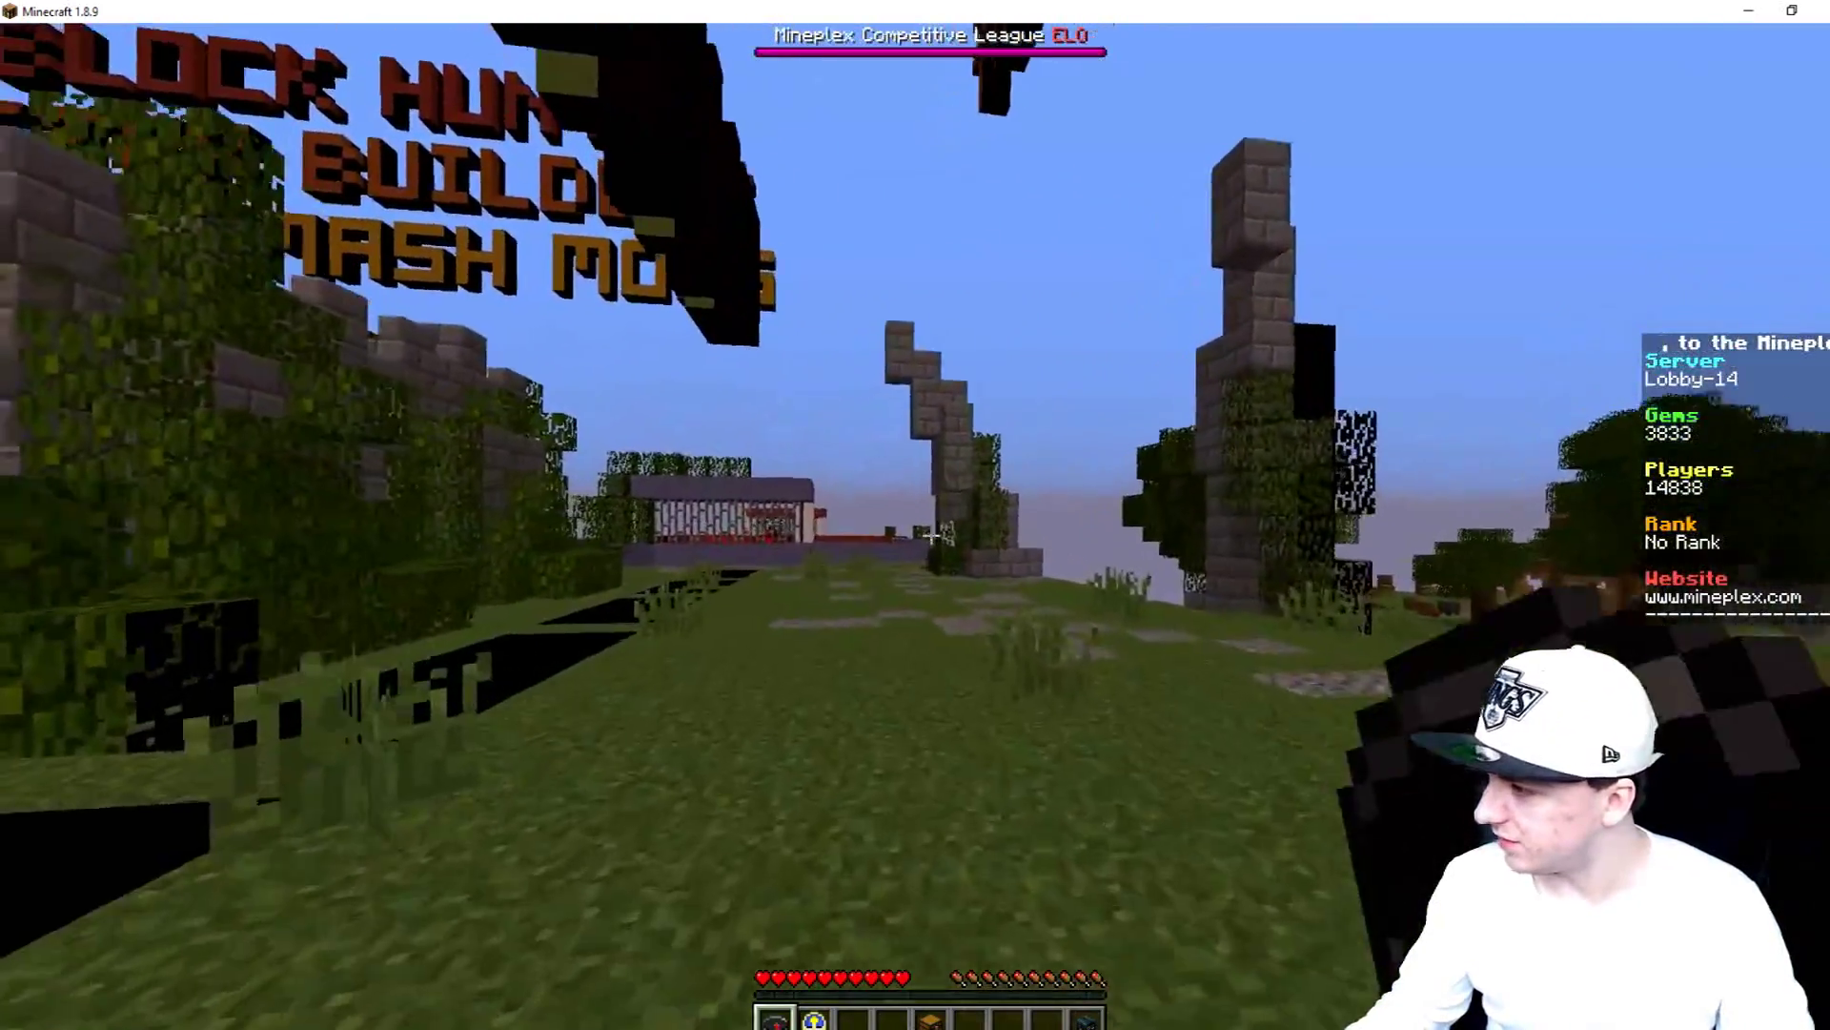
{"action": "key", "text": "w"}
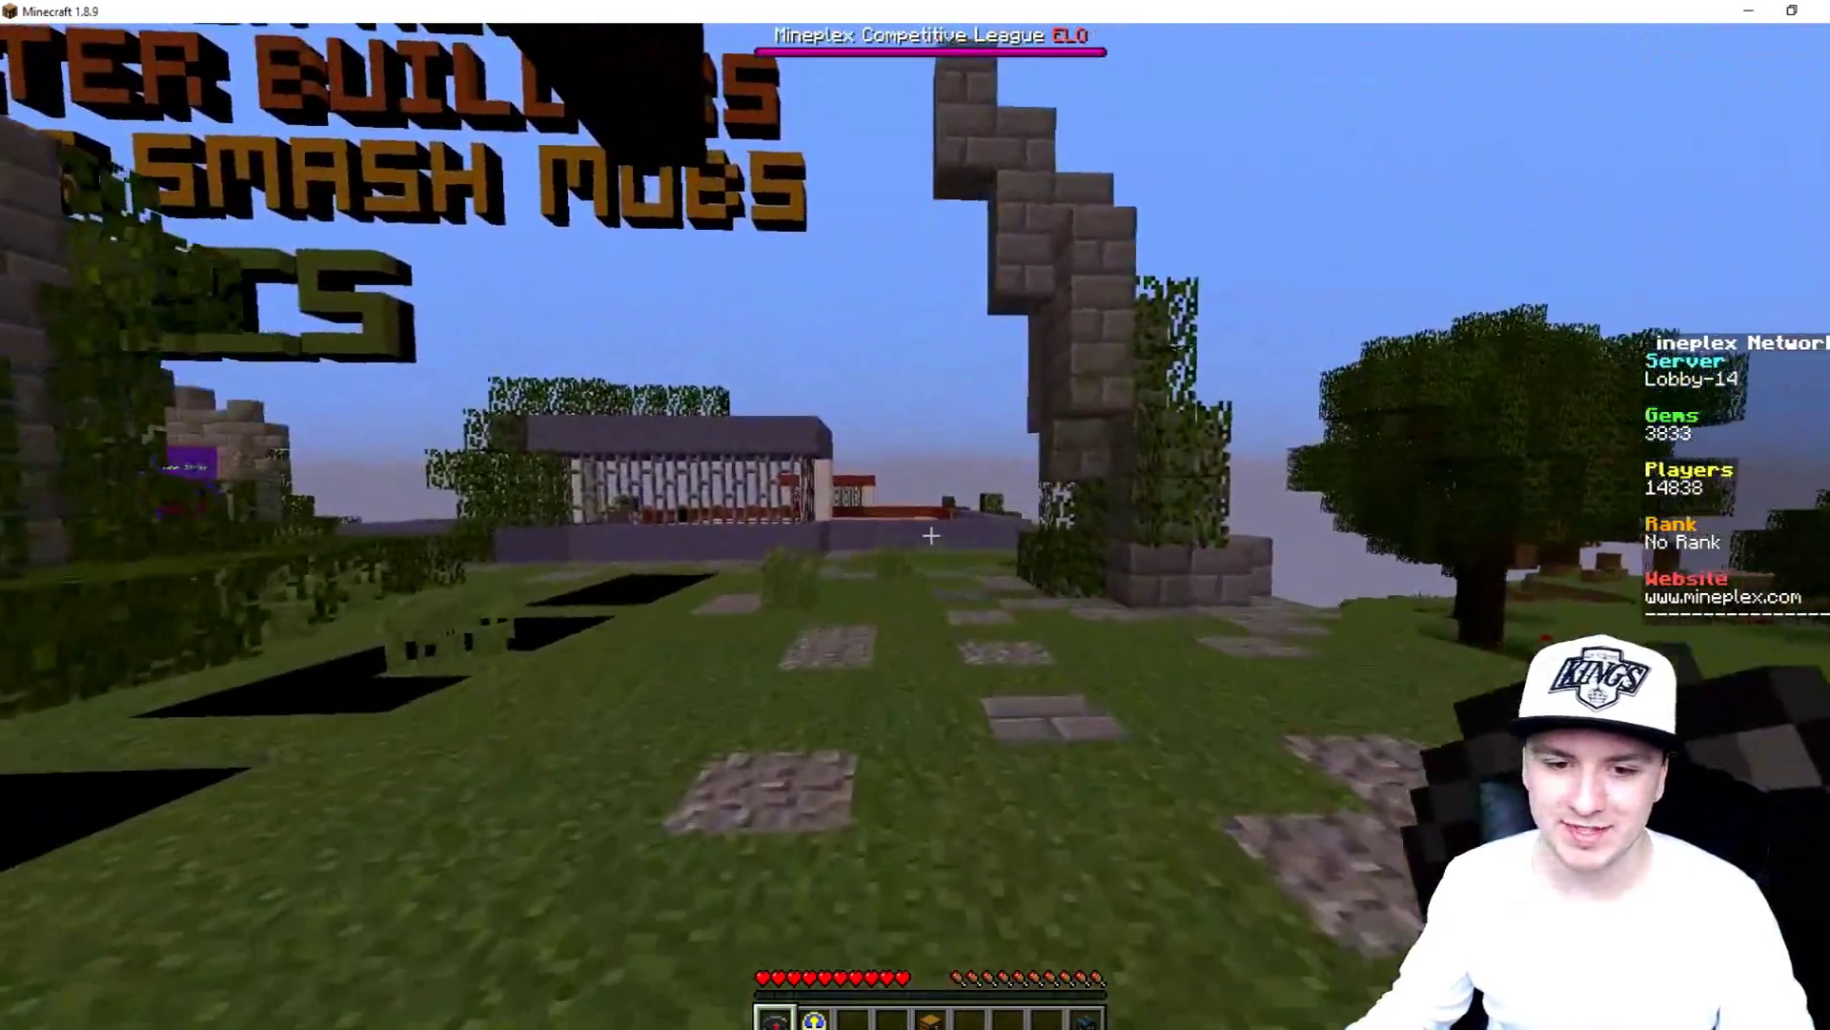
{"action": "key", "text": "w"}
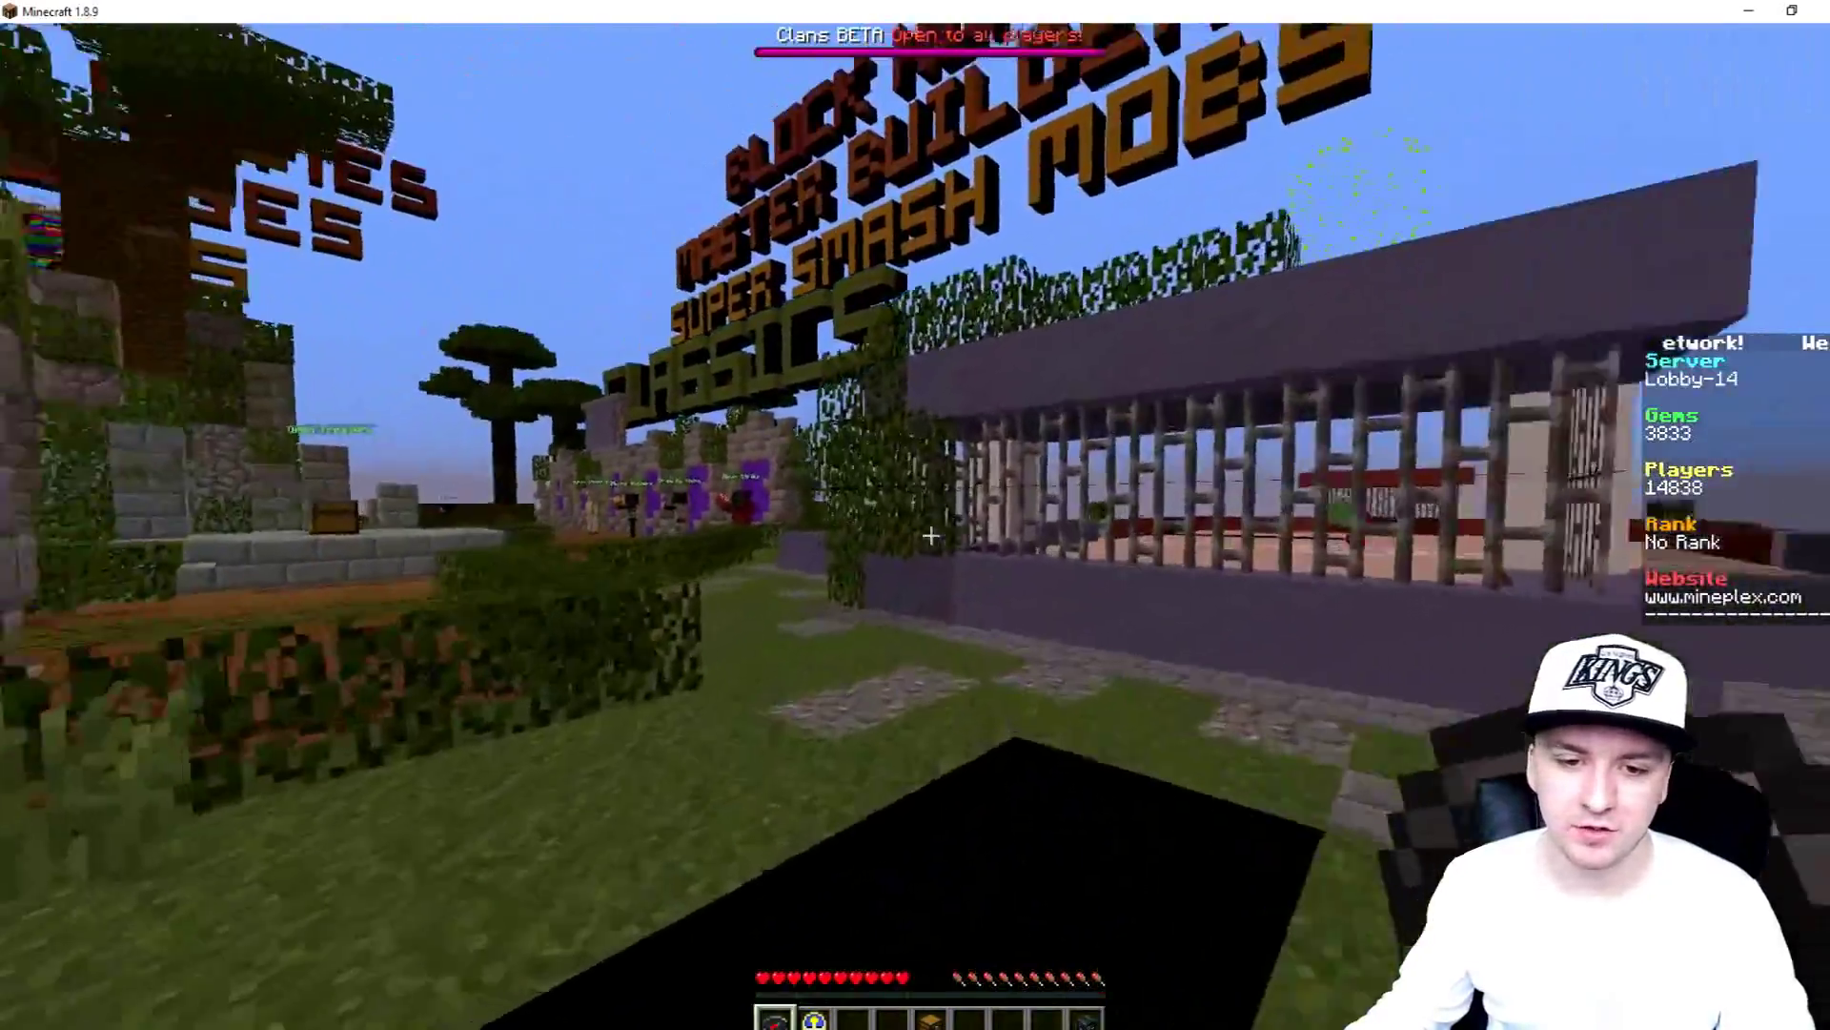
{"action": "key", "text": "w"}
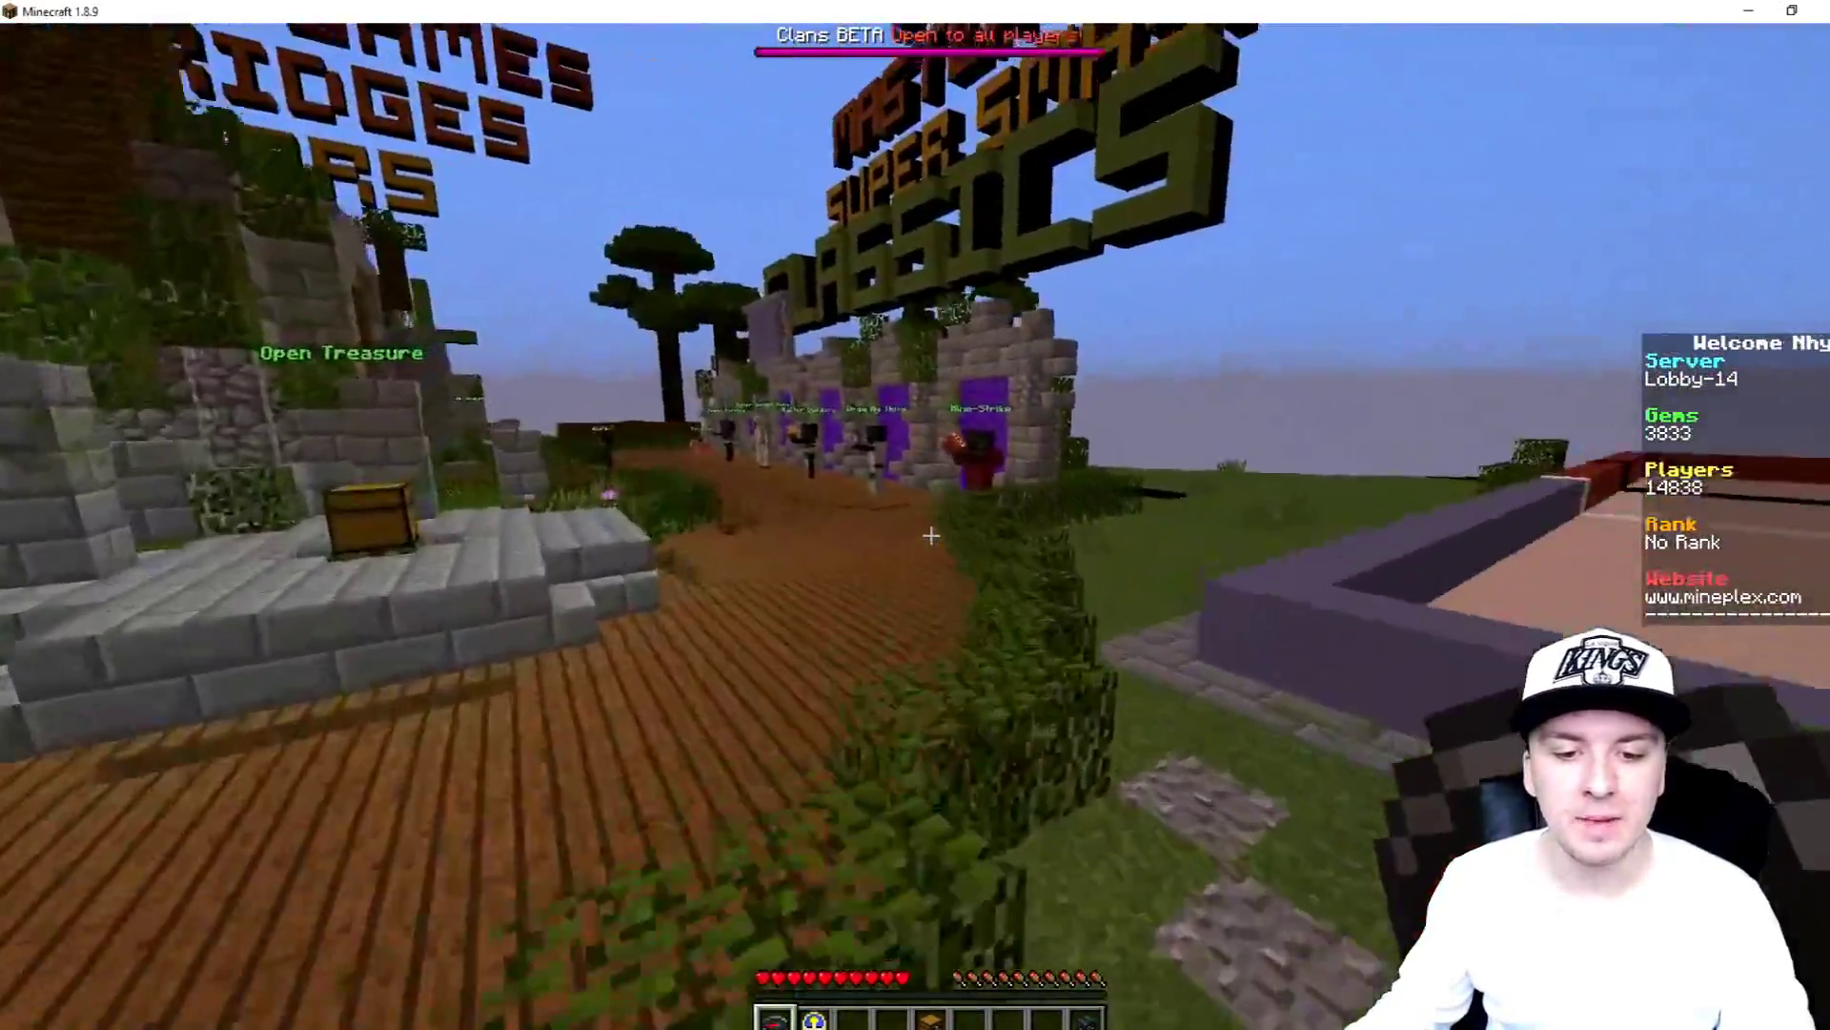
{"action": "key", "text": "w"}
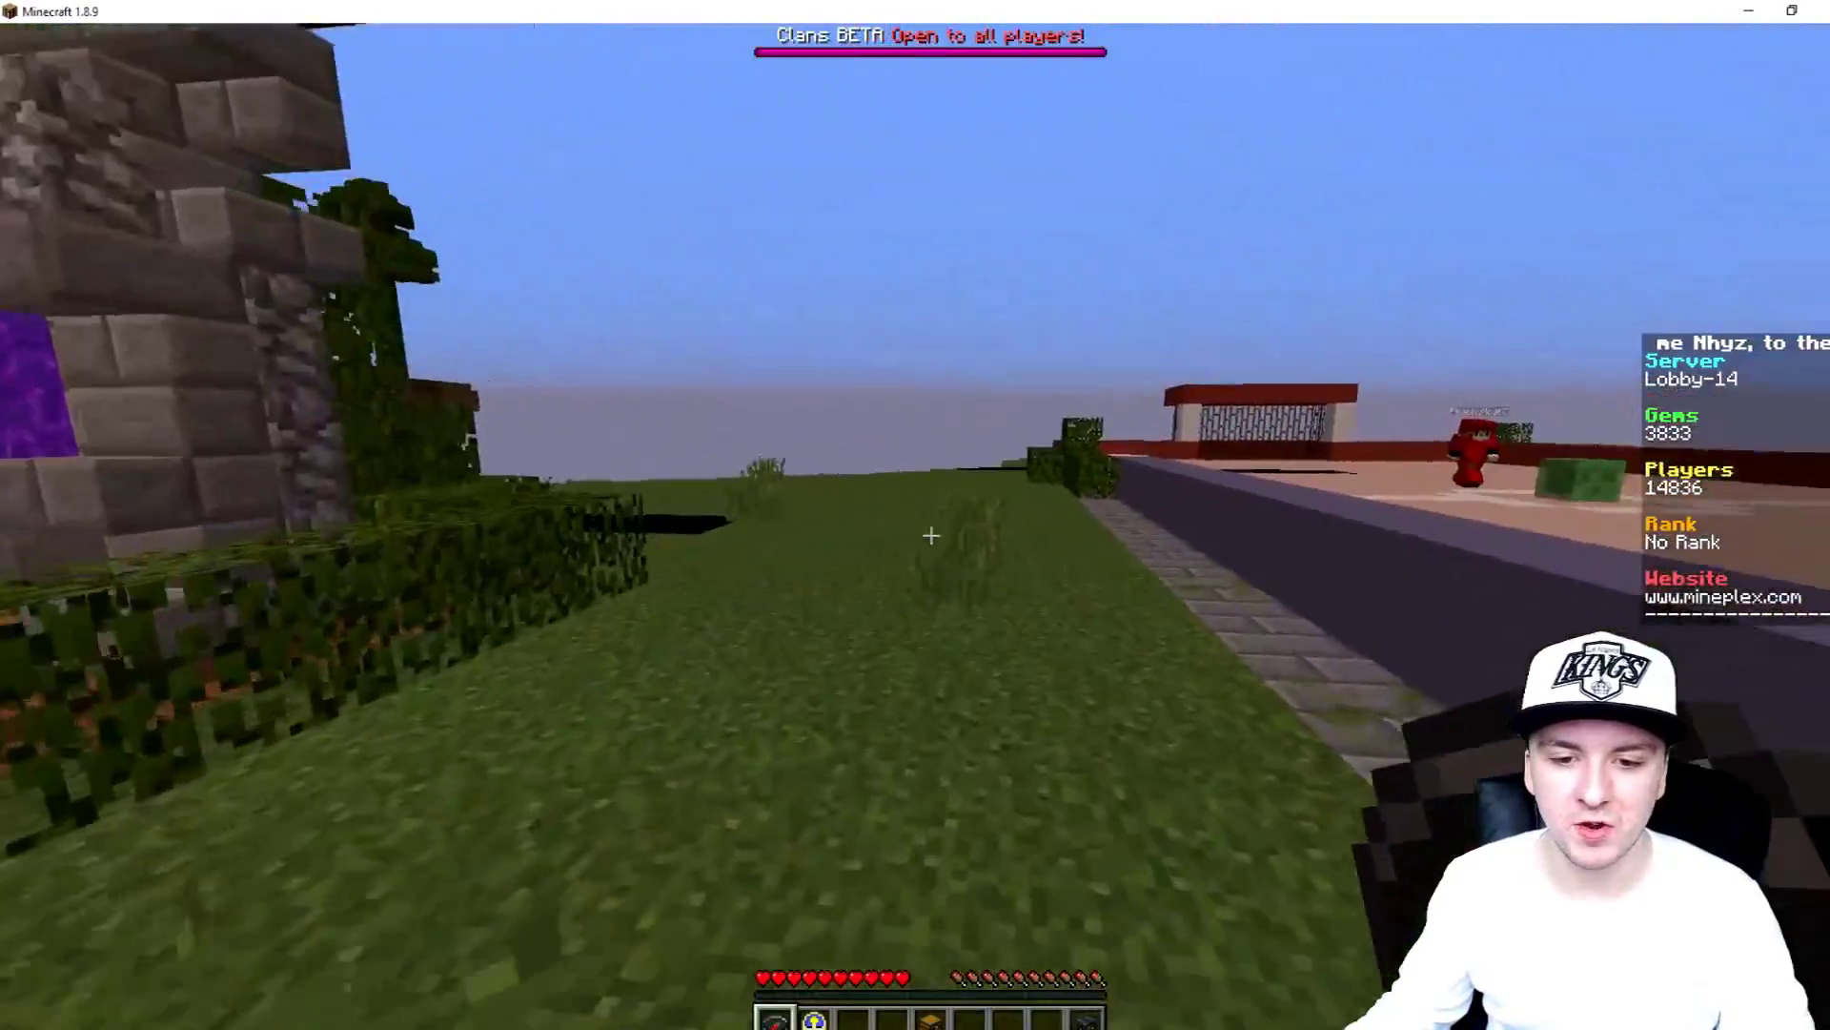
{"action": "key", "text": "w"}
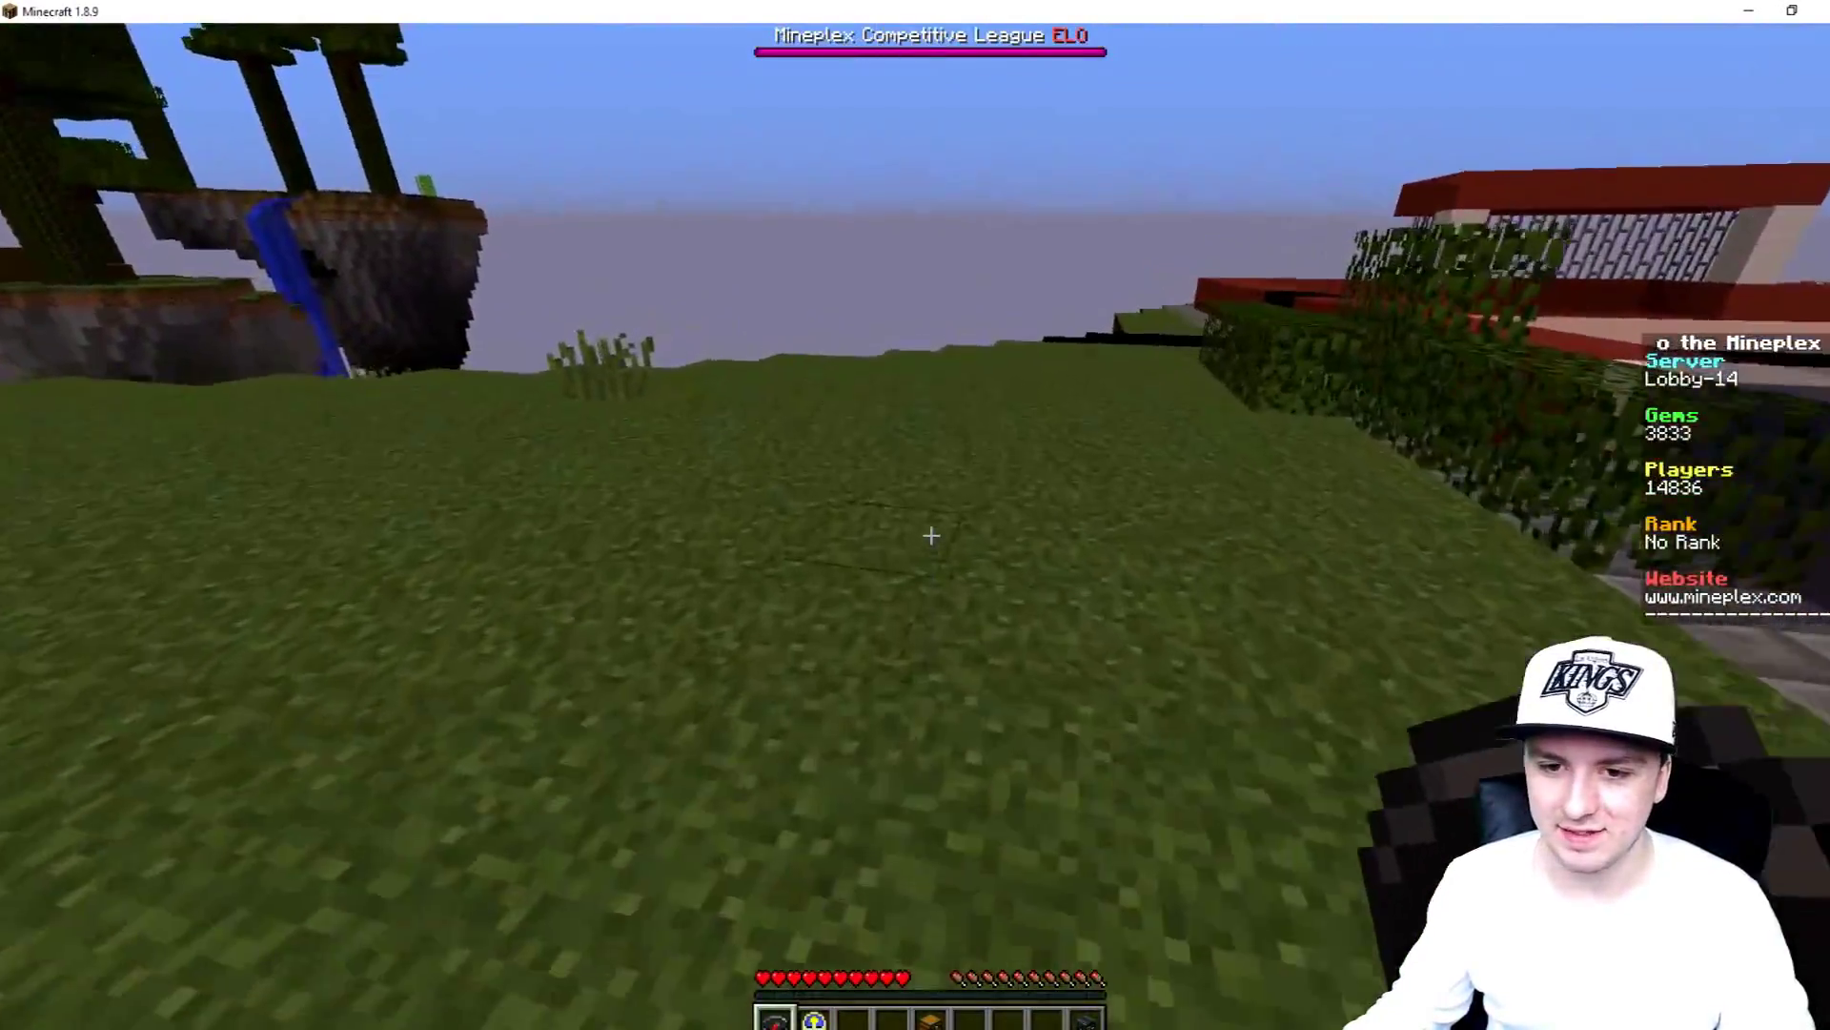
{"action": "key", "text": "w"}
{"action": "key", "text": "space"}
{"action": "key", "text": "space"}
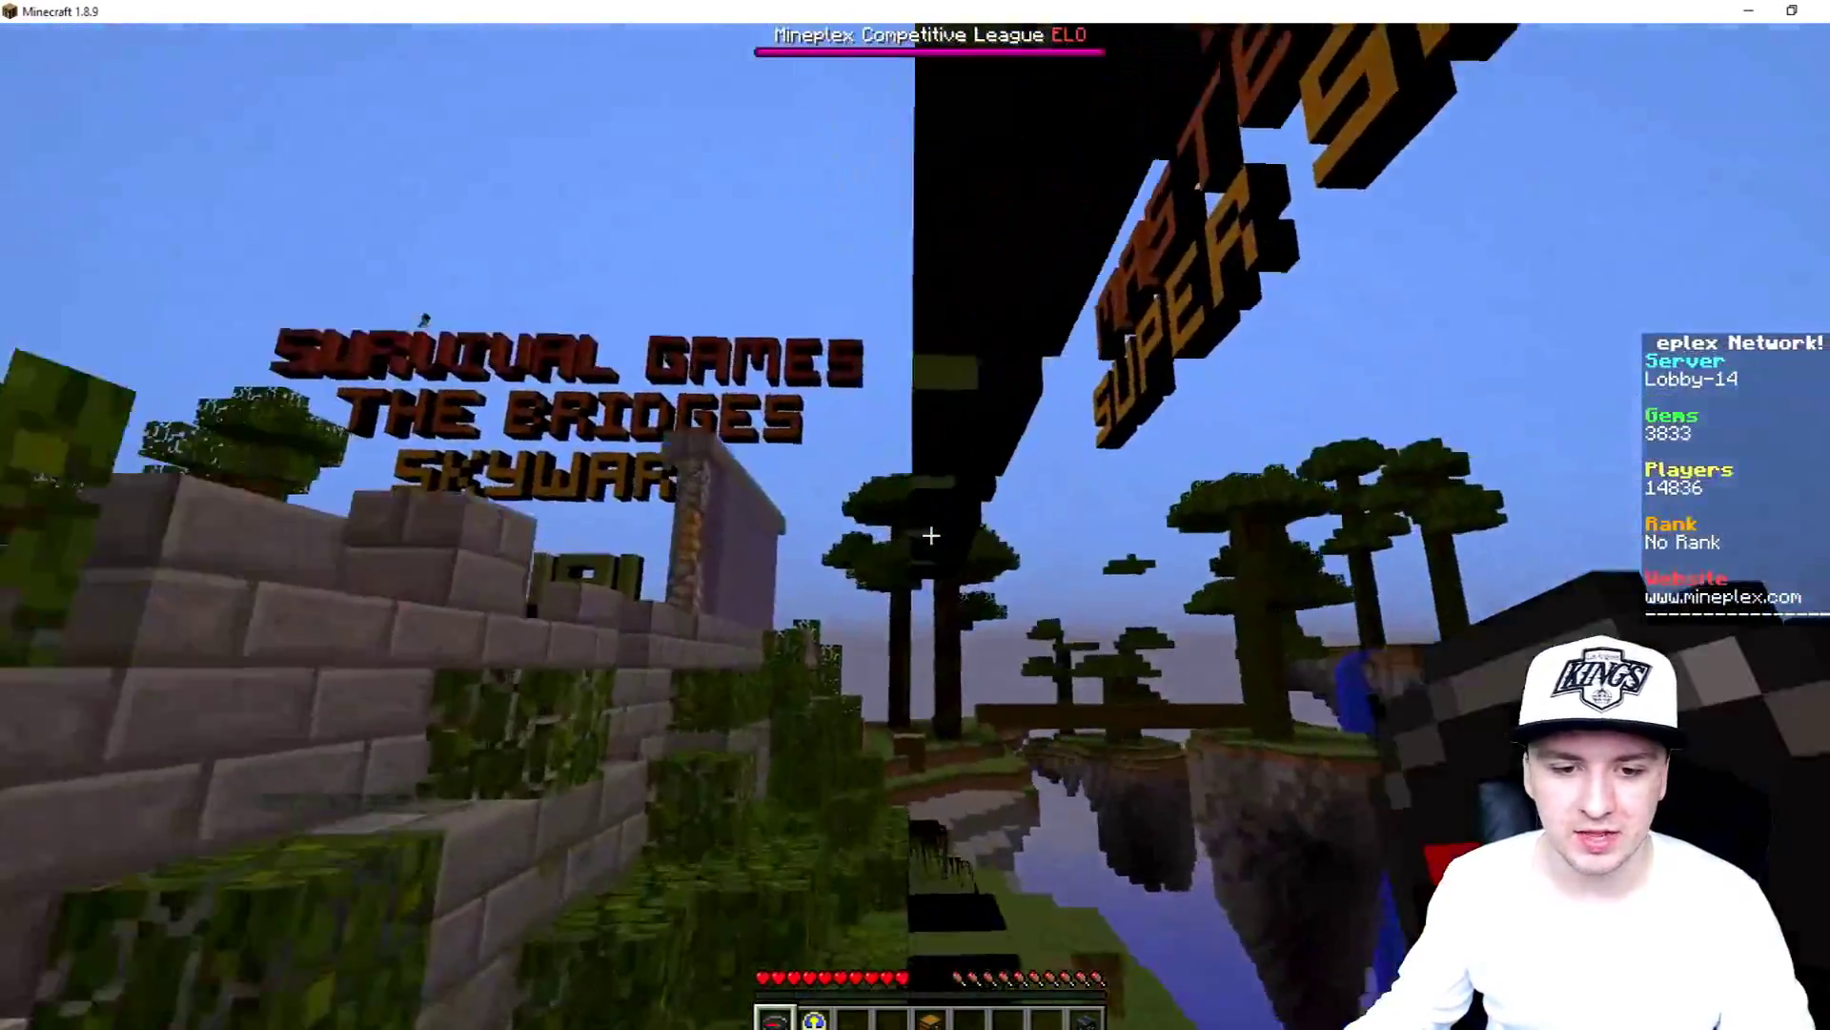
{"action": "key", "text": "w"}
{"action": "key", "text": "space"}
{"action": "key", "text": "space"}
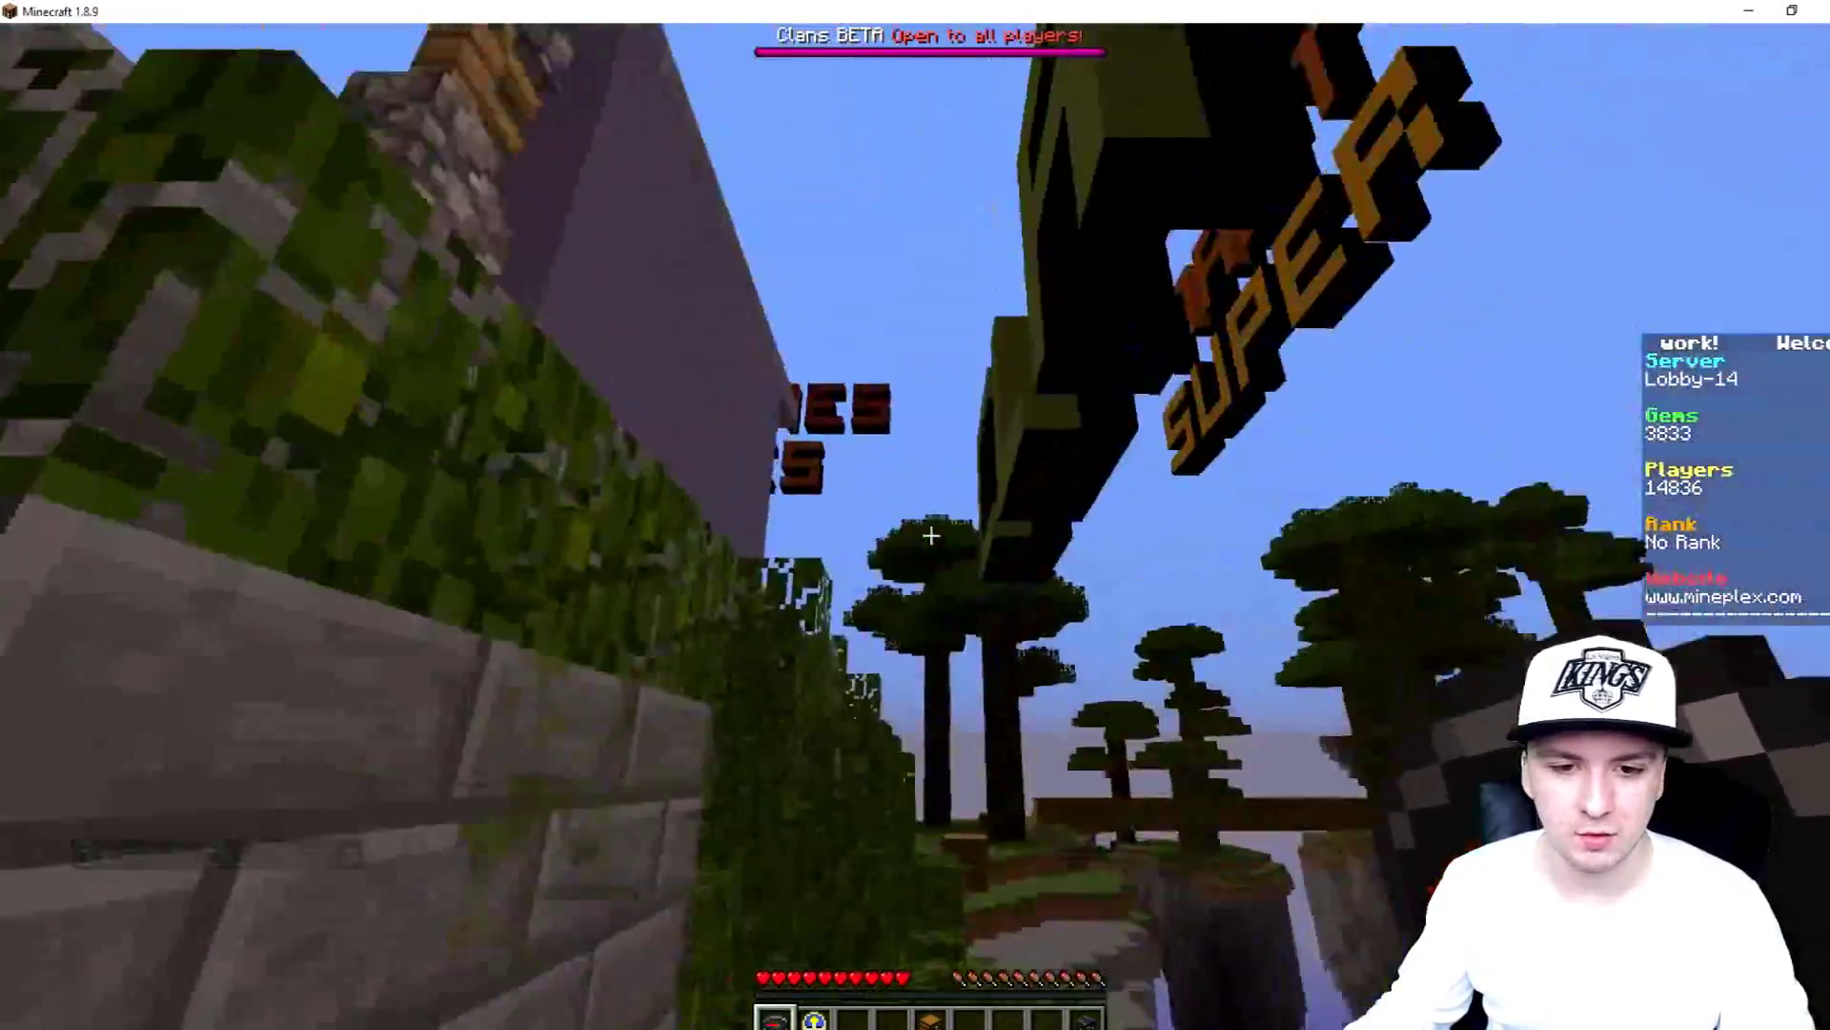
{"action": "key", "text": "space"}
{"action": "key", "text": "space"}
{"action": "key", "text": "w"}
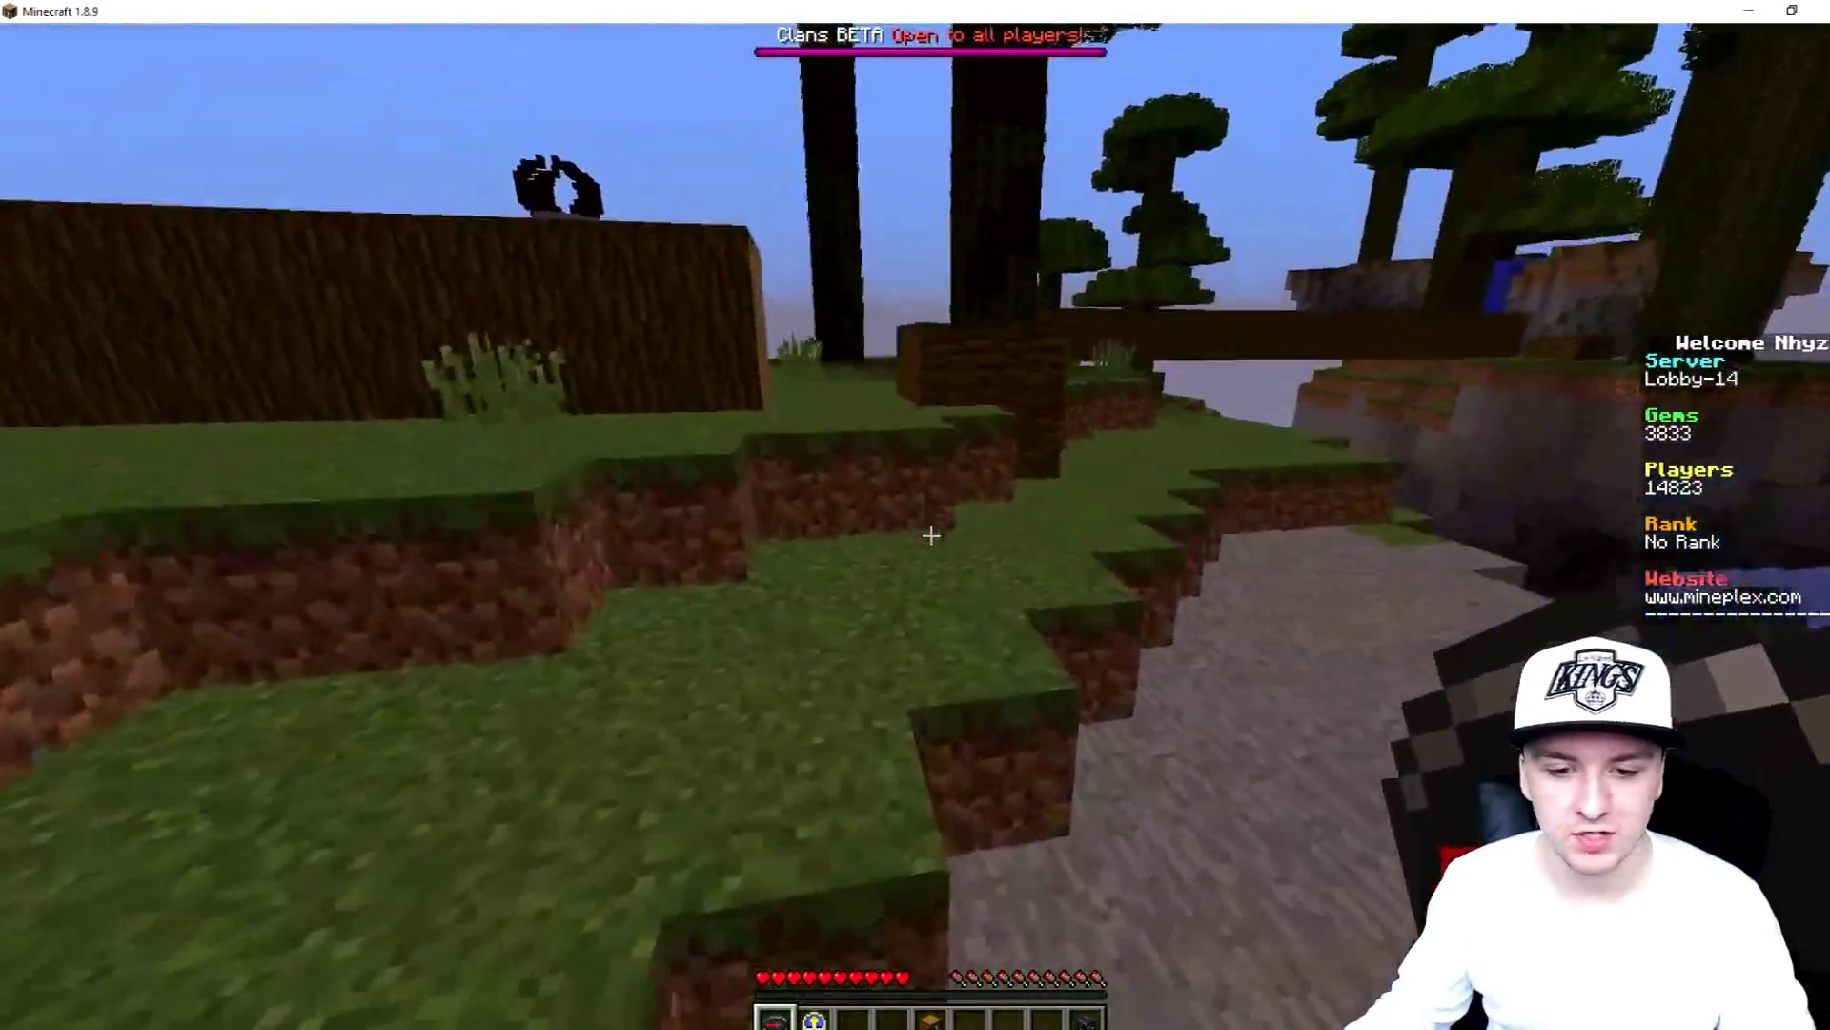
{"action": "key", "text": "w"}
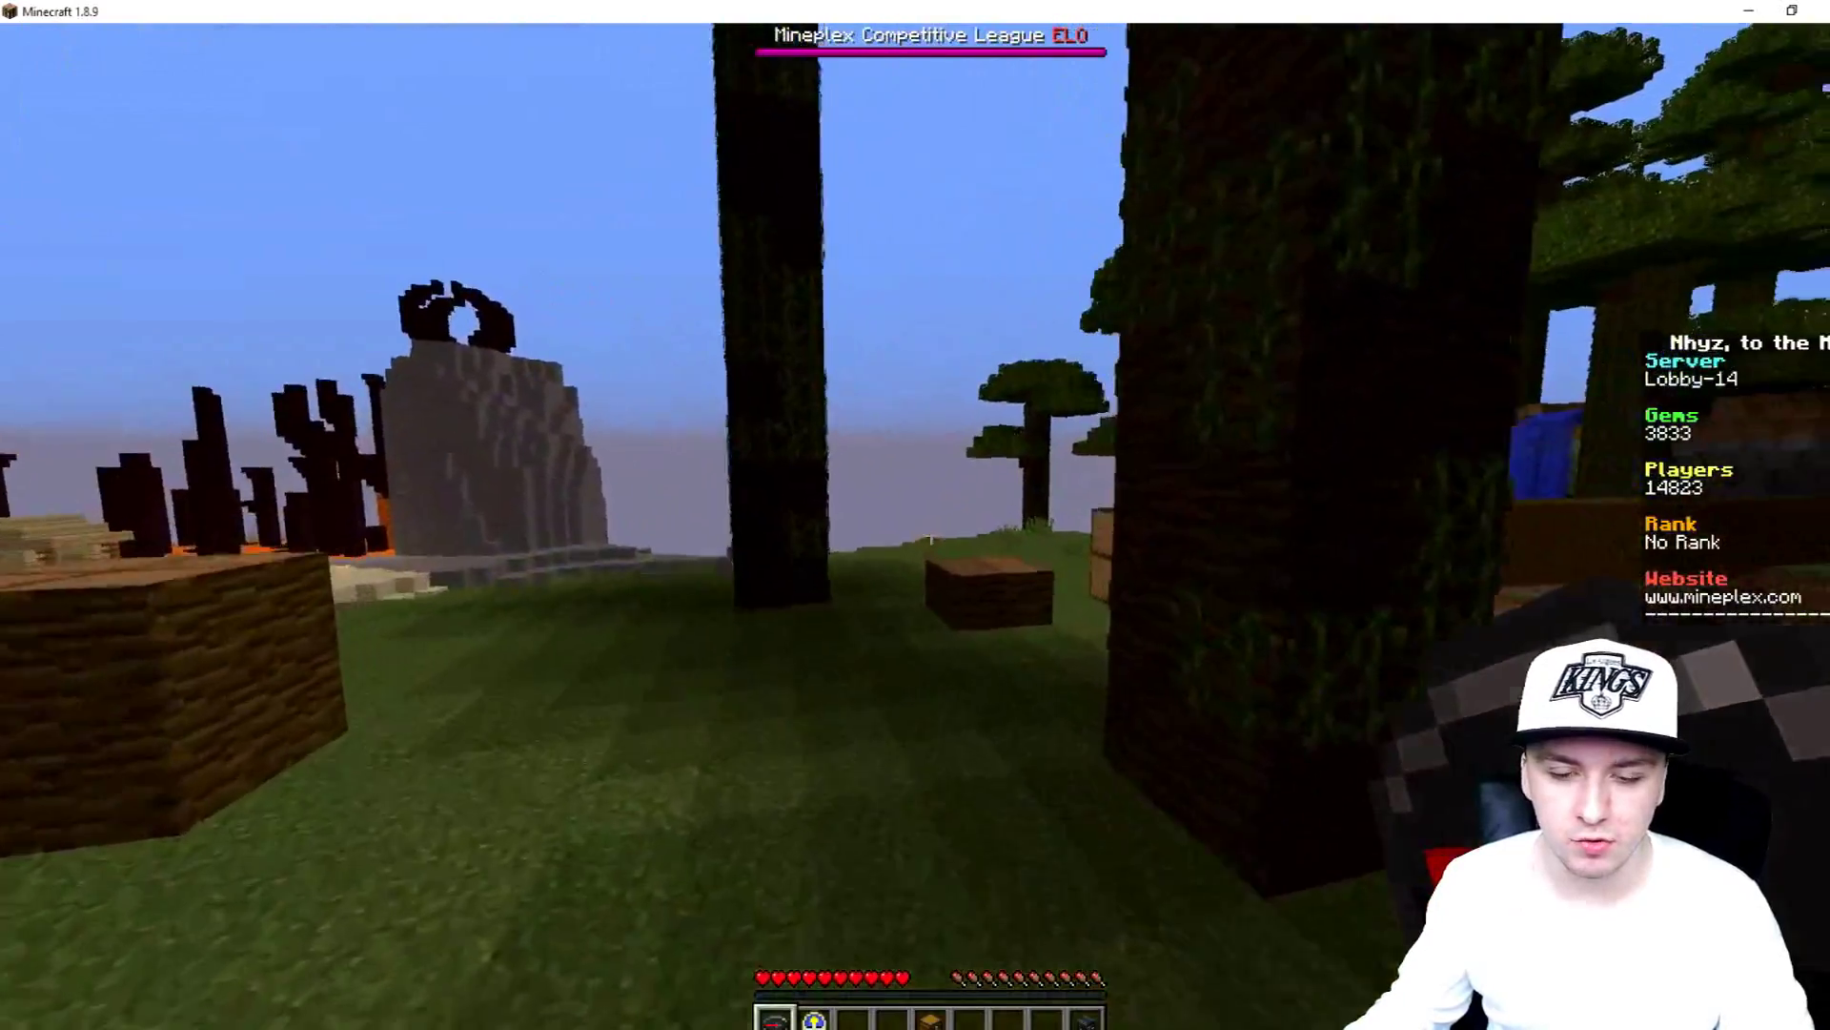
{"action": "key", "text": "w"}
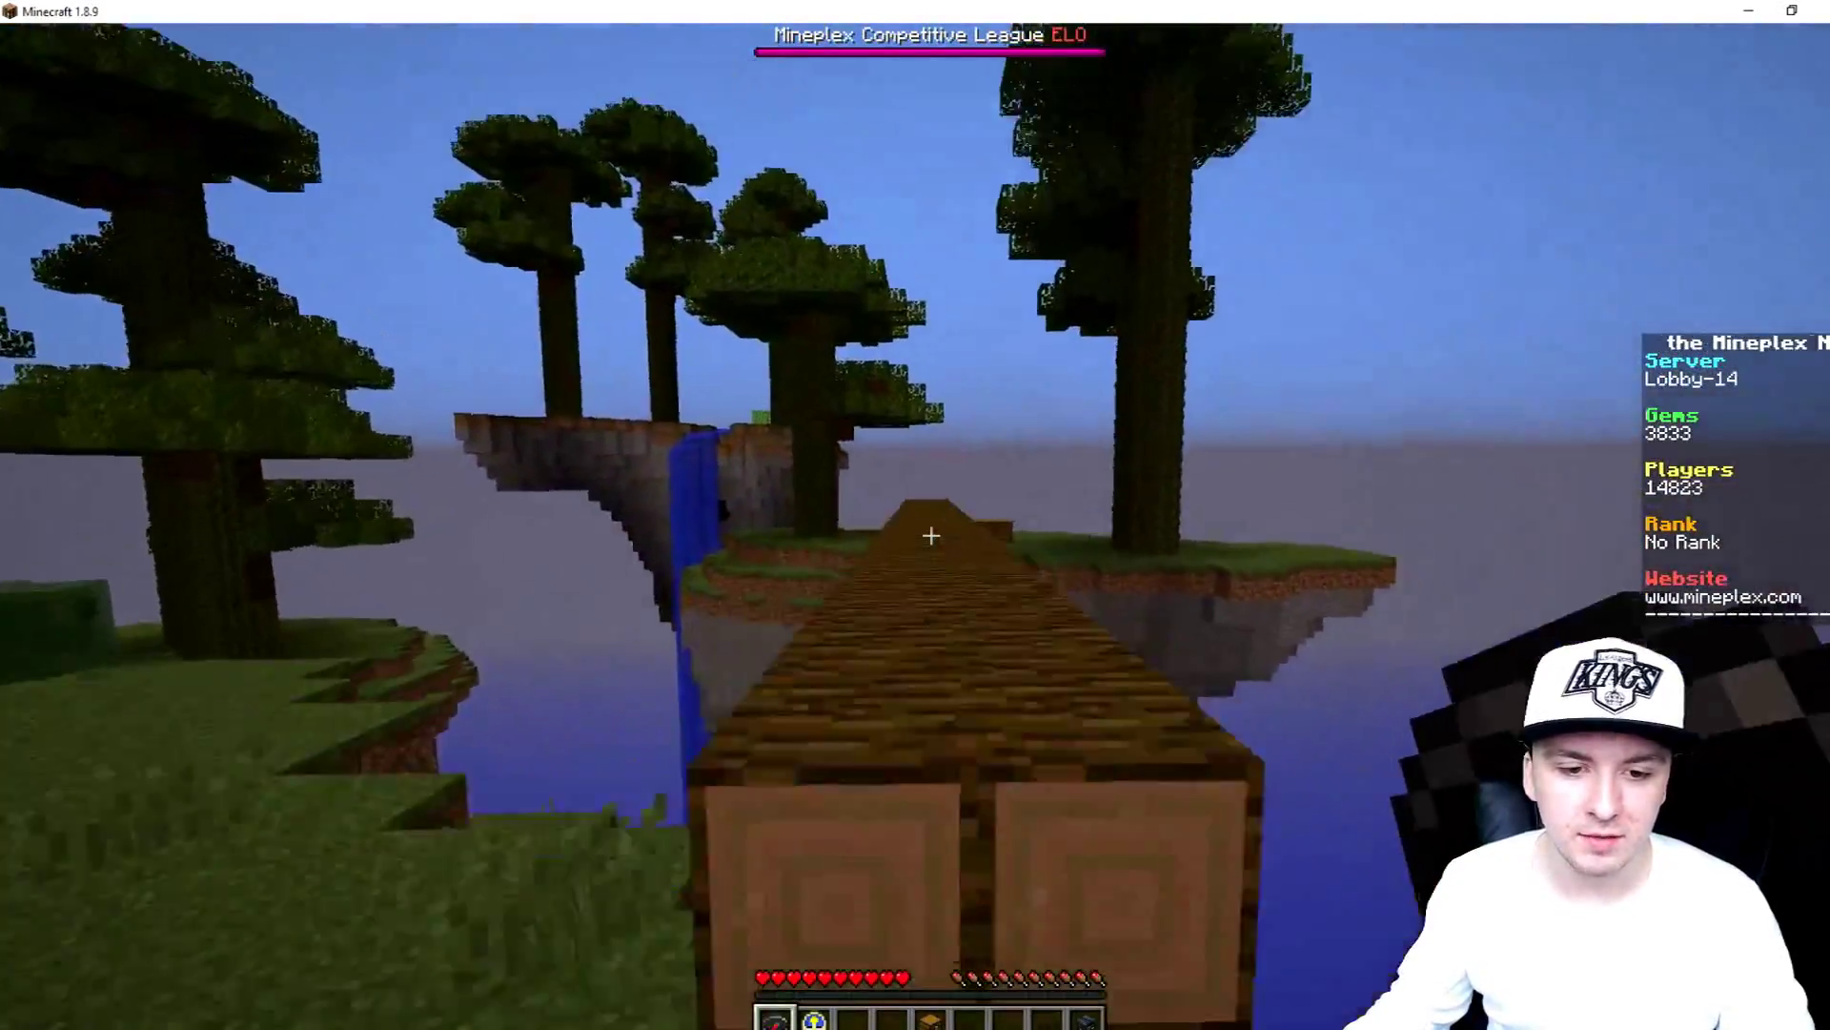
{"action": "key", "text": "w"}
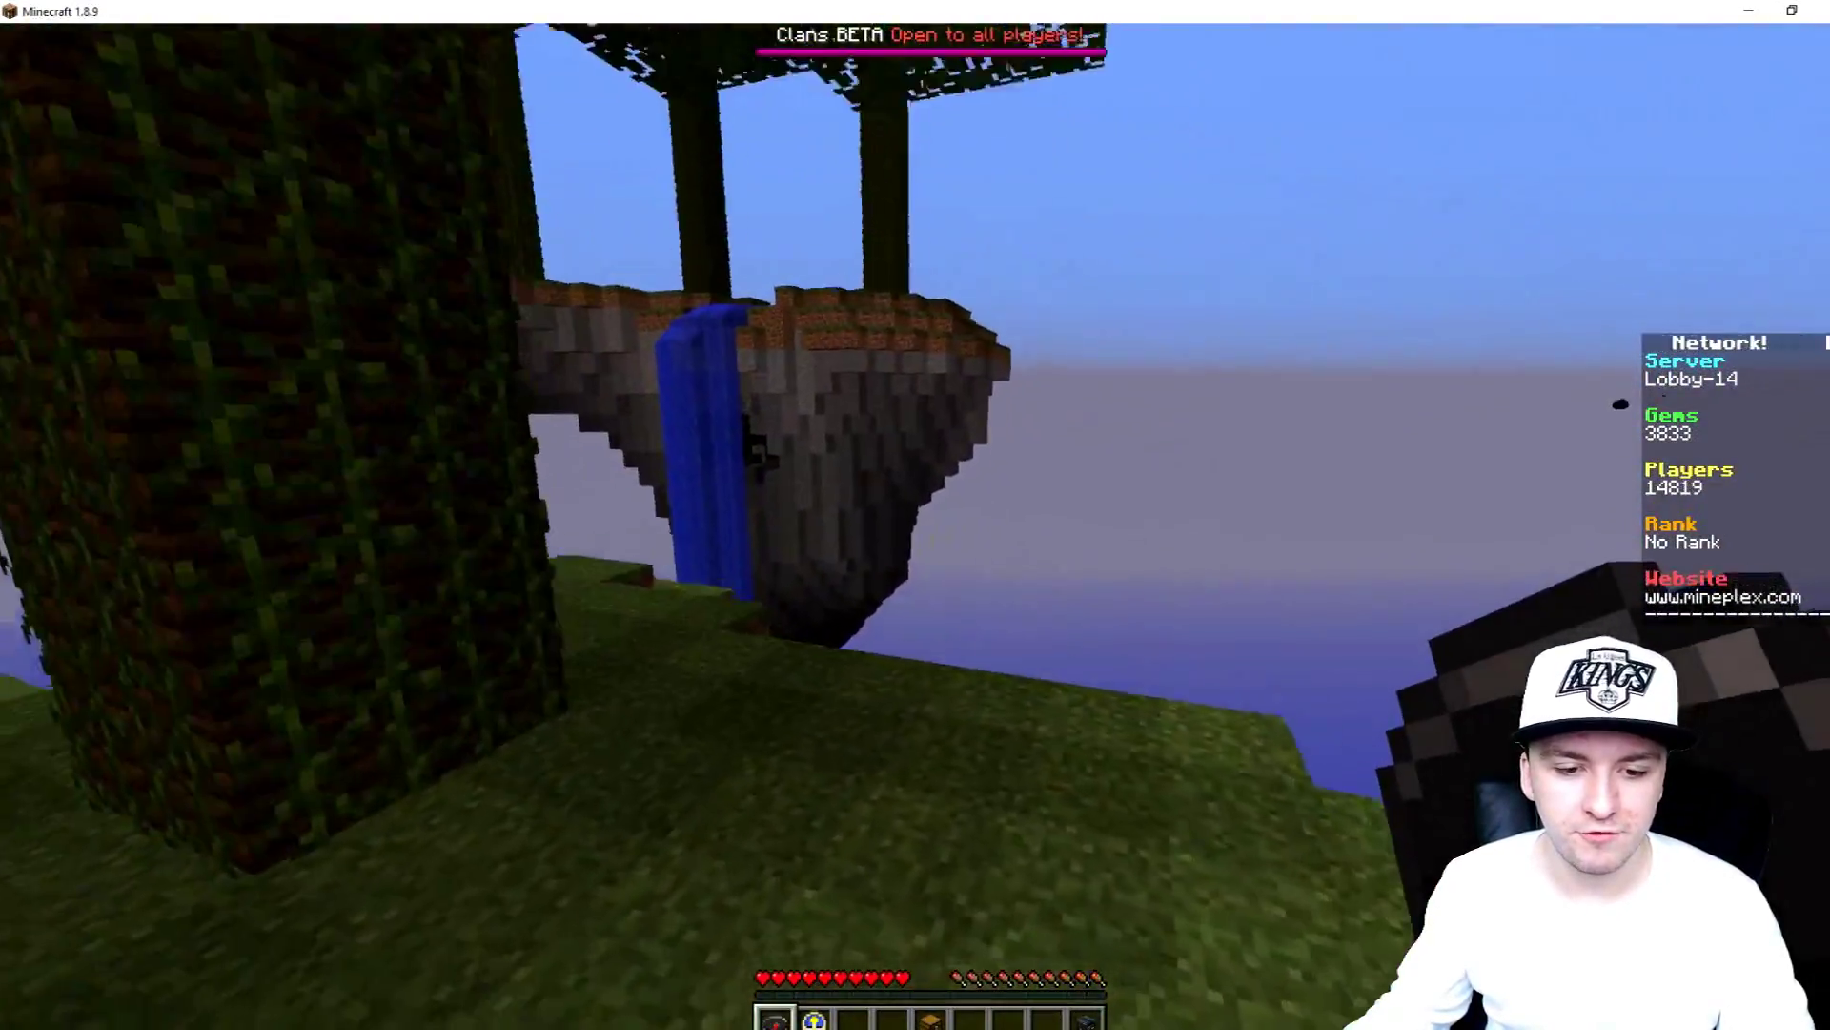
{"action": "key", "text": "w"}
{"action": "key", "text": "space"}
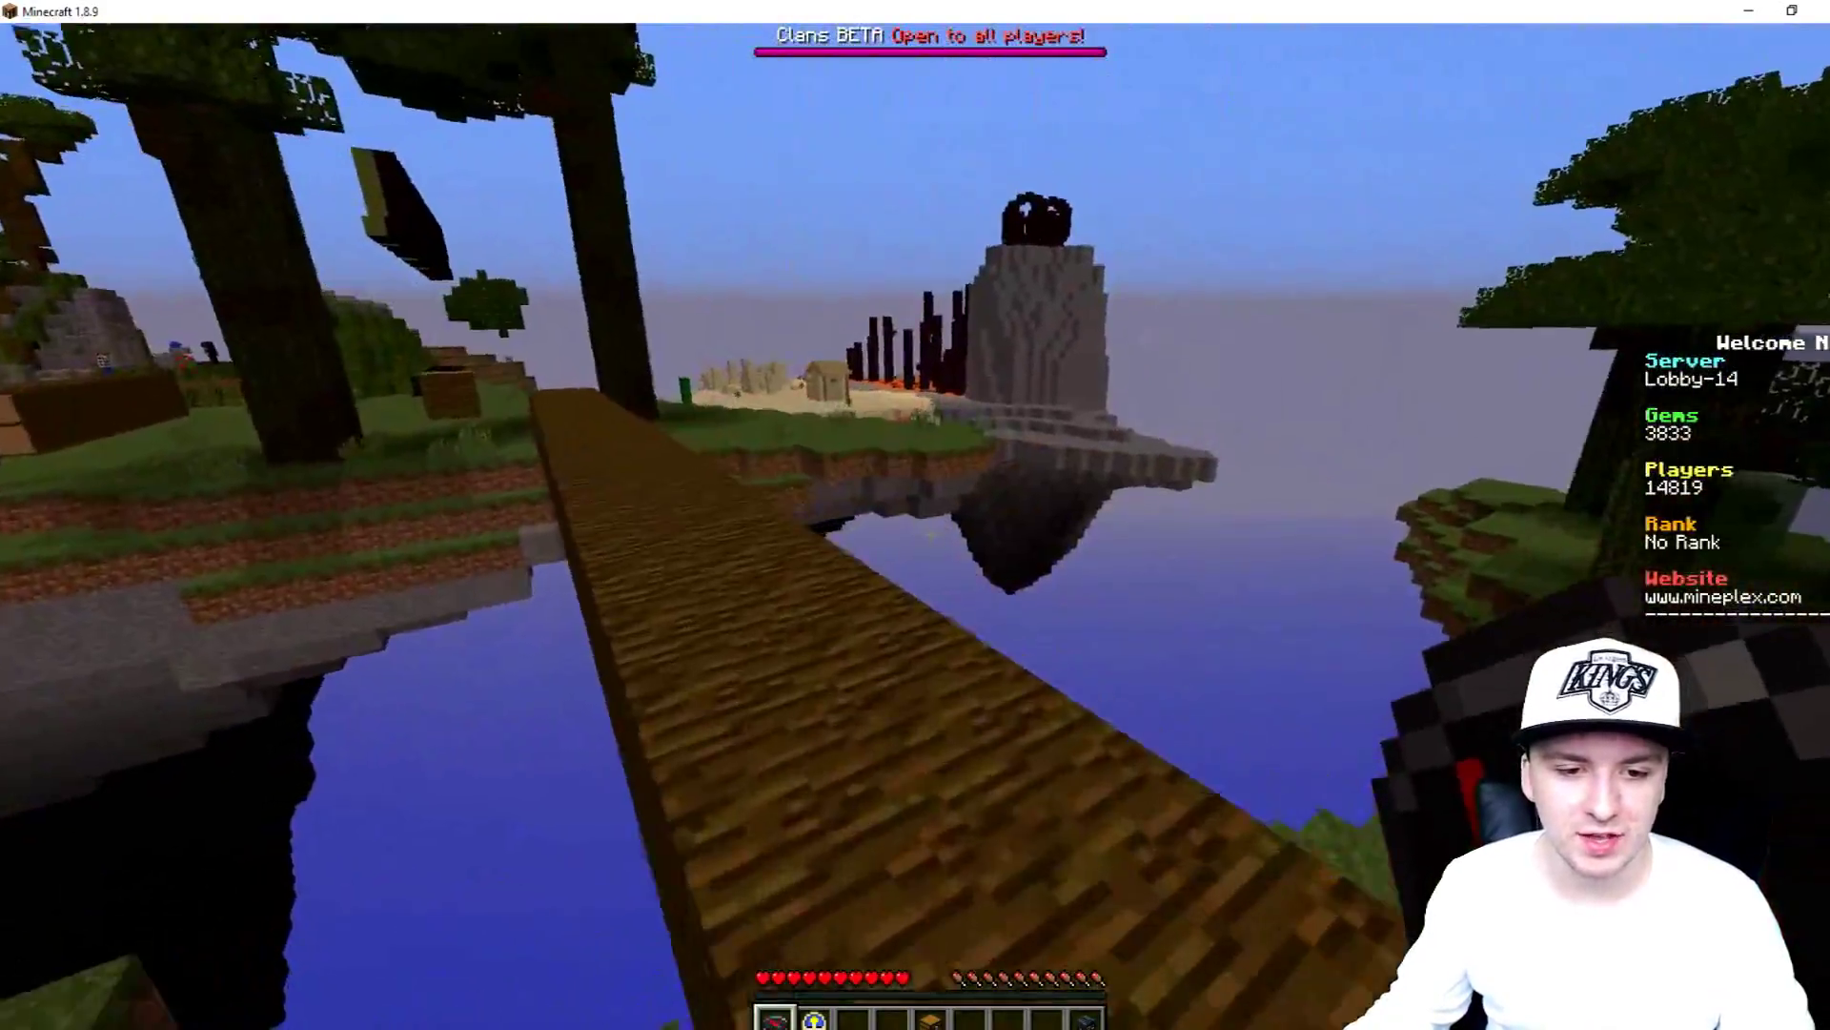
{"action": "key", "text": "w"}
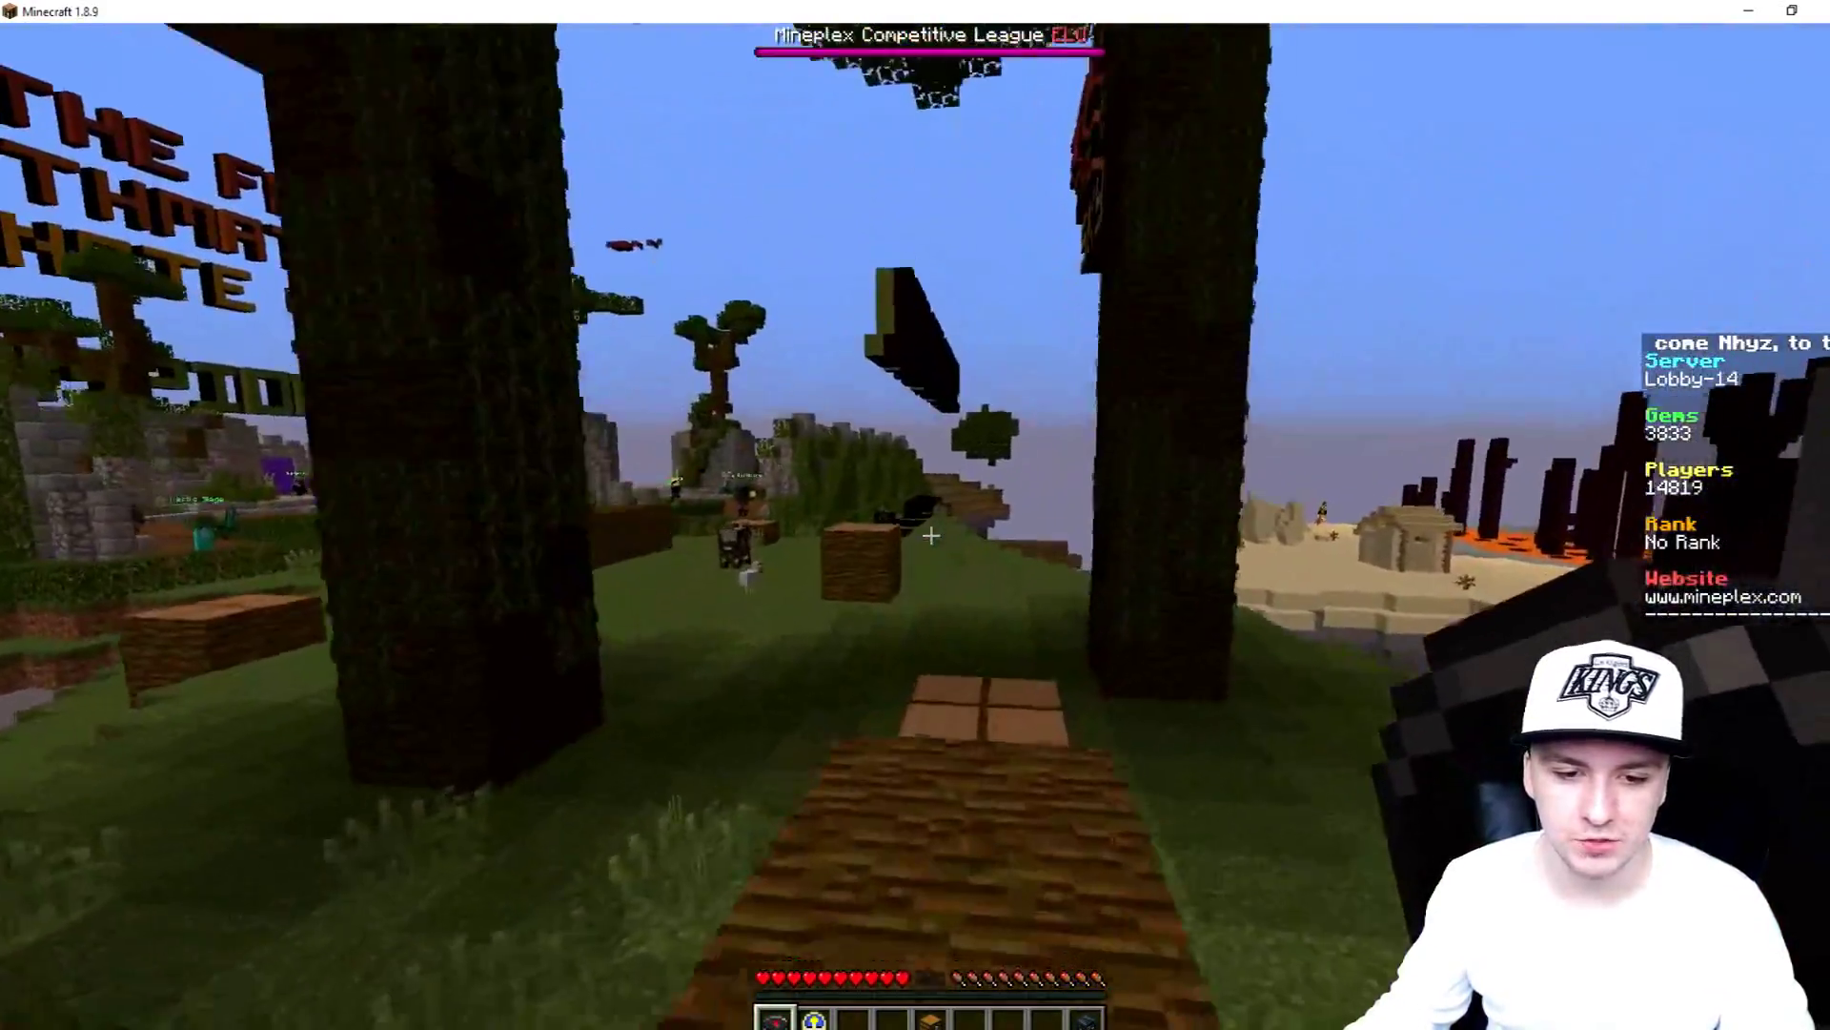
{"action": "key", "text": "w"}
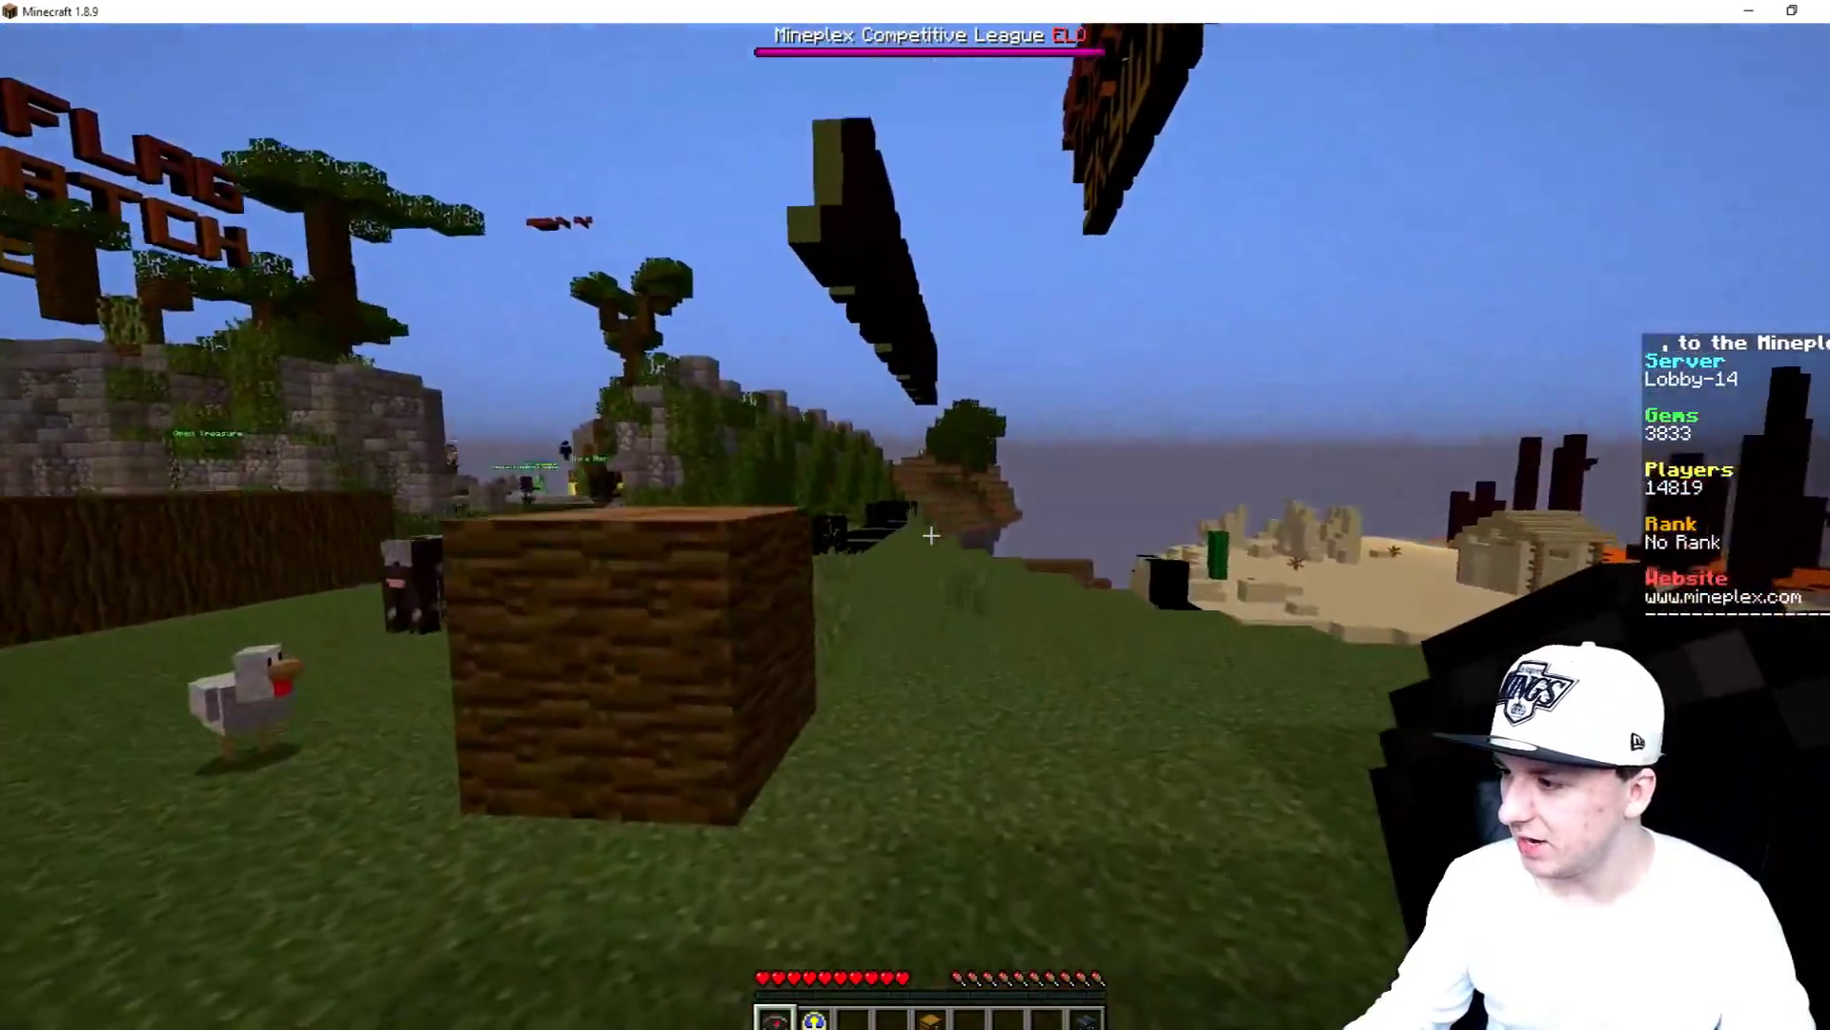
{"action": "key", "text": "w"}
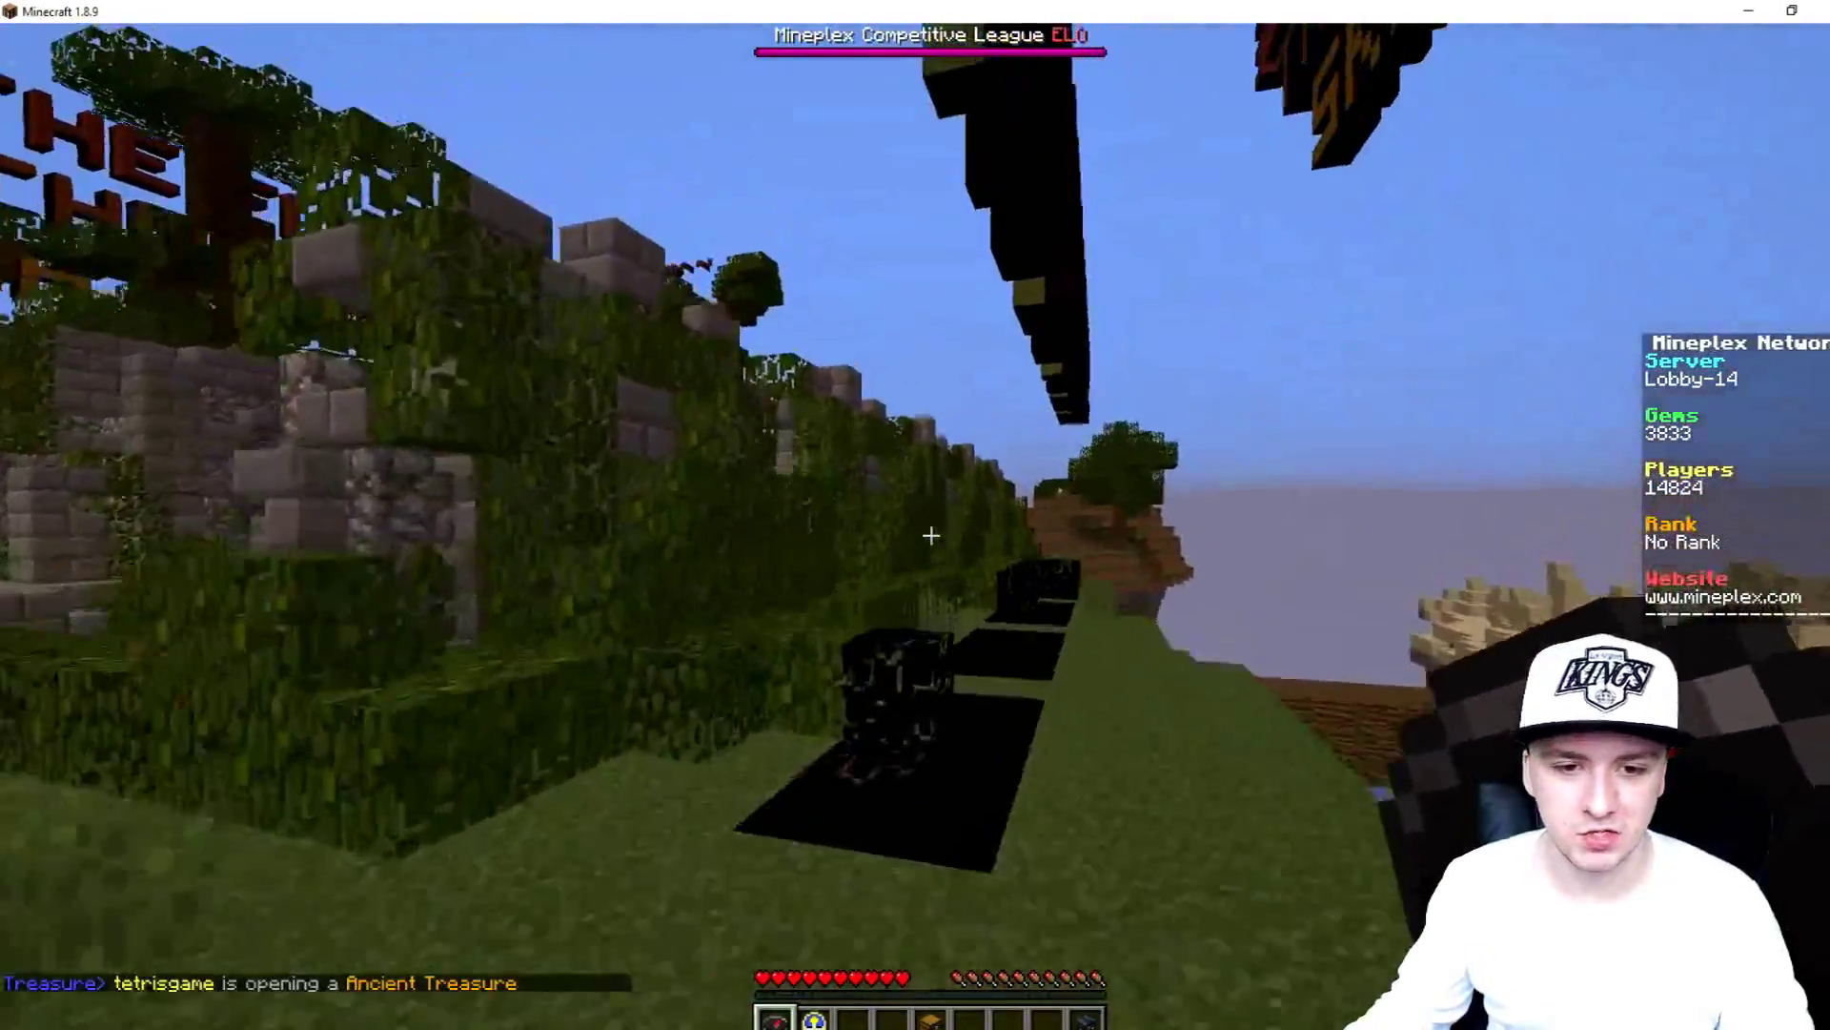
{"action": "key", "text": "w"}
{"action": "key", "text": "space"}
{"action": "key", "text": "space"}
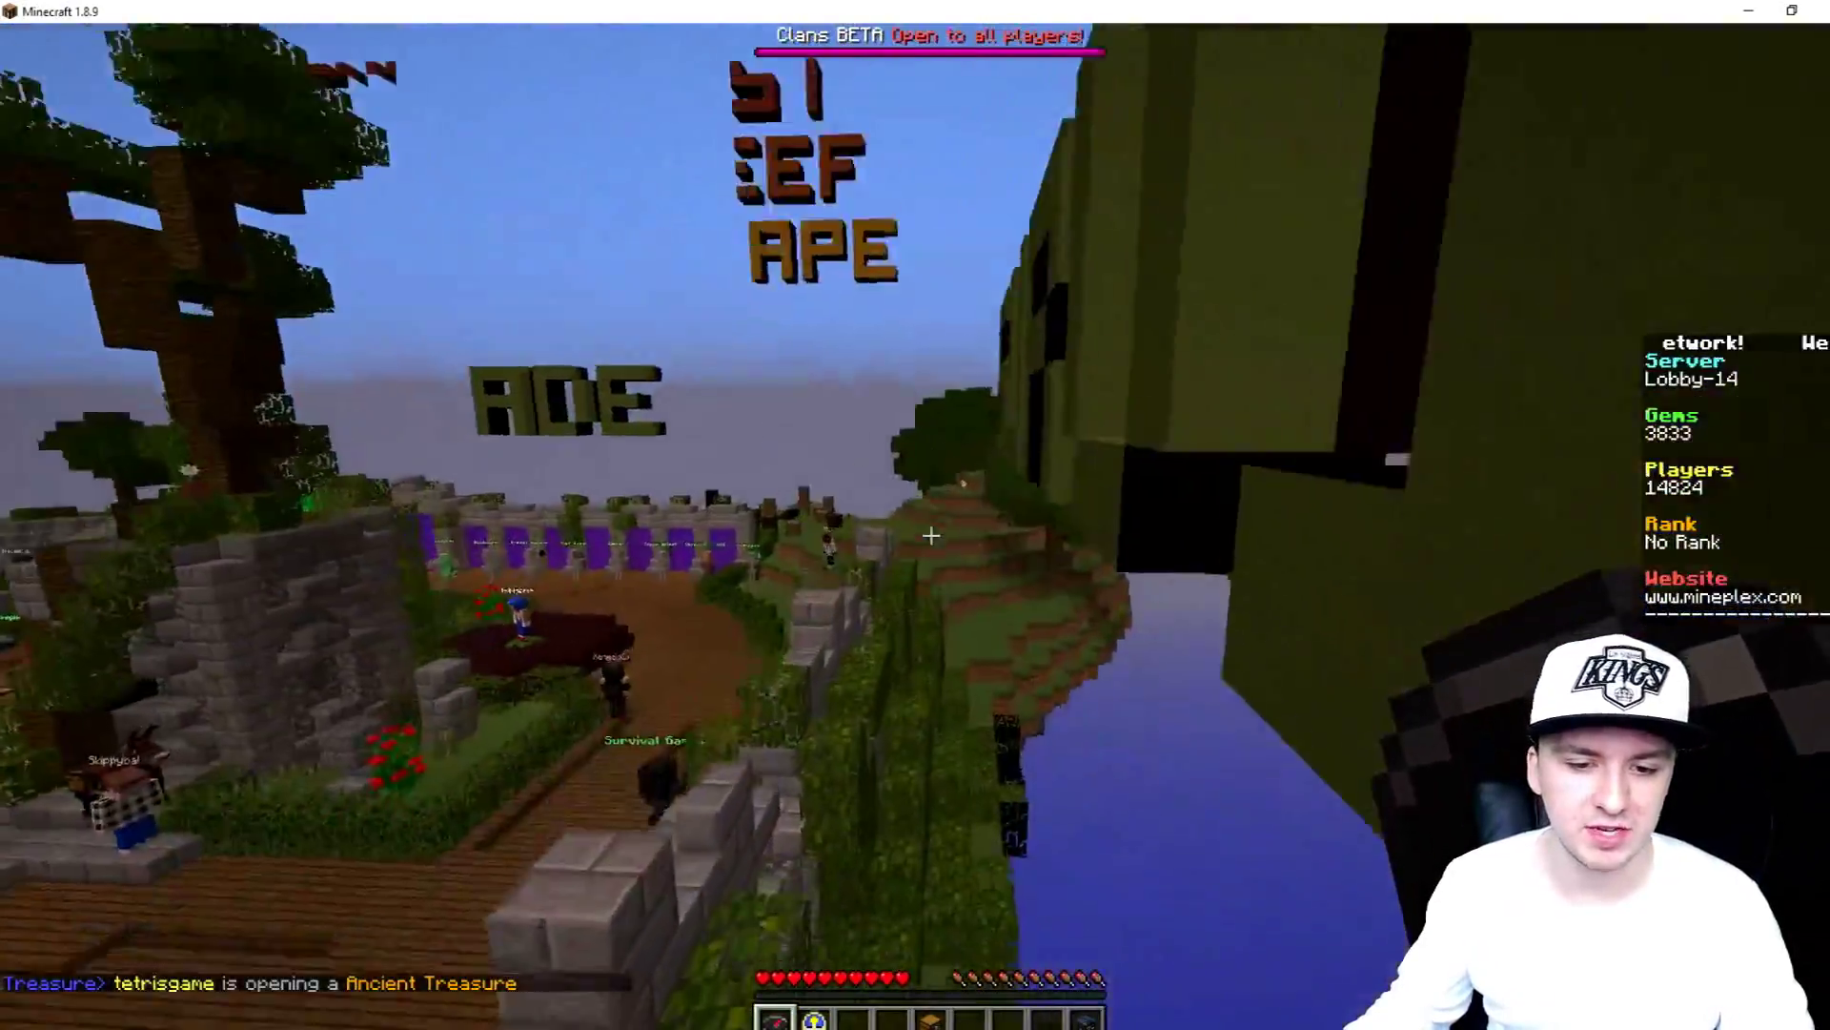
{"action": "key", "text": "w"}
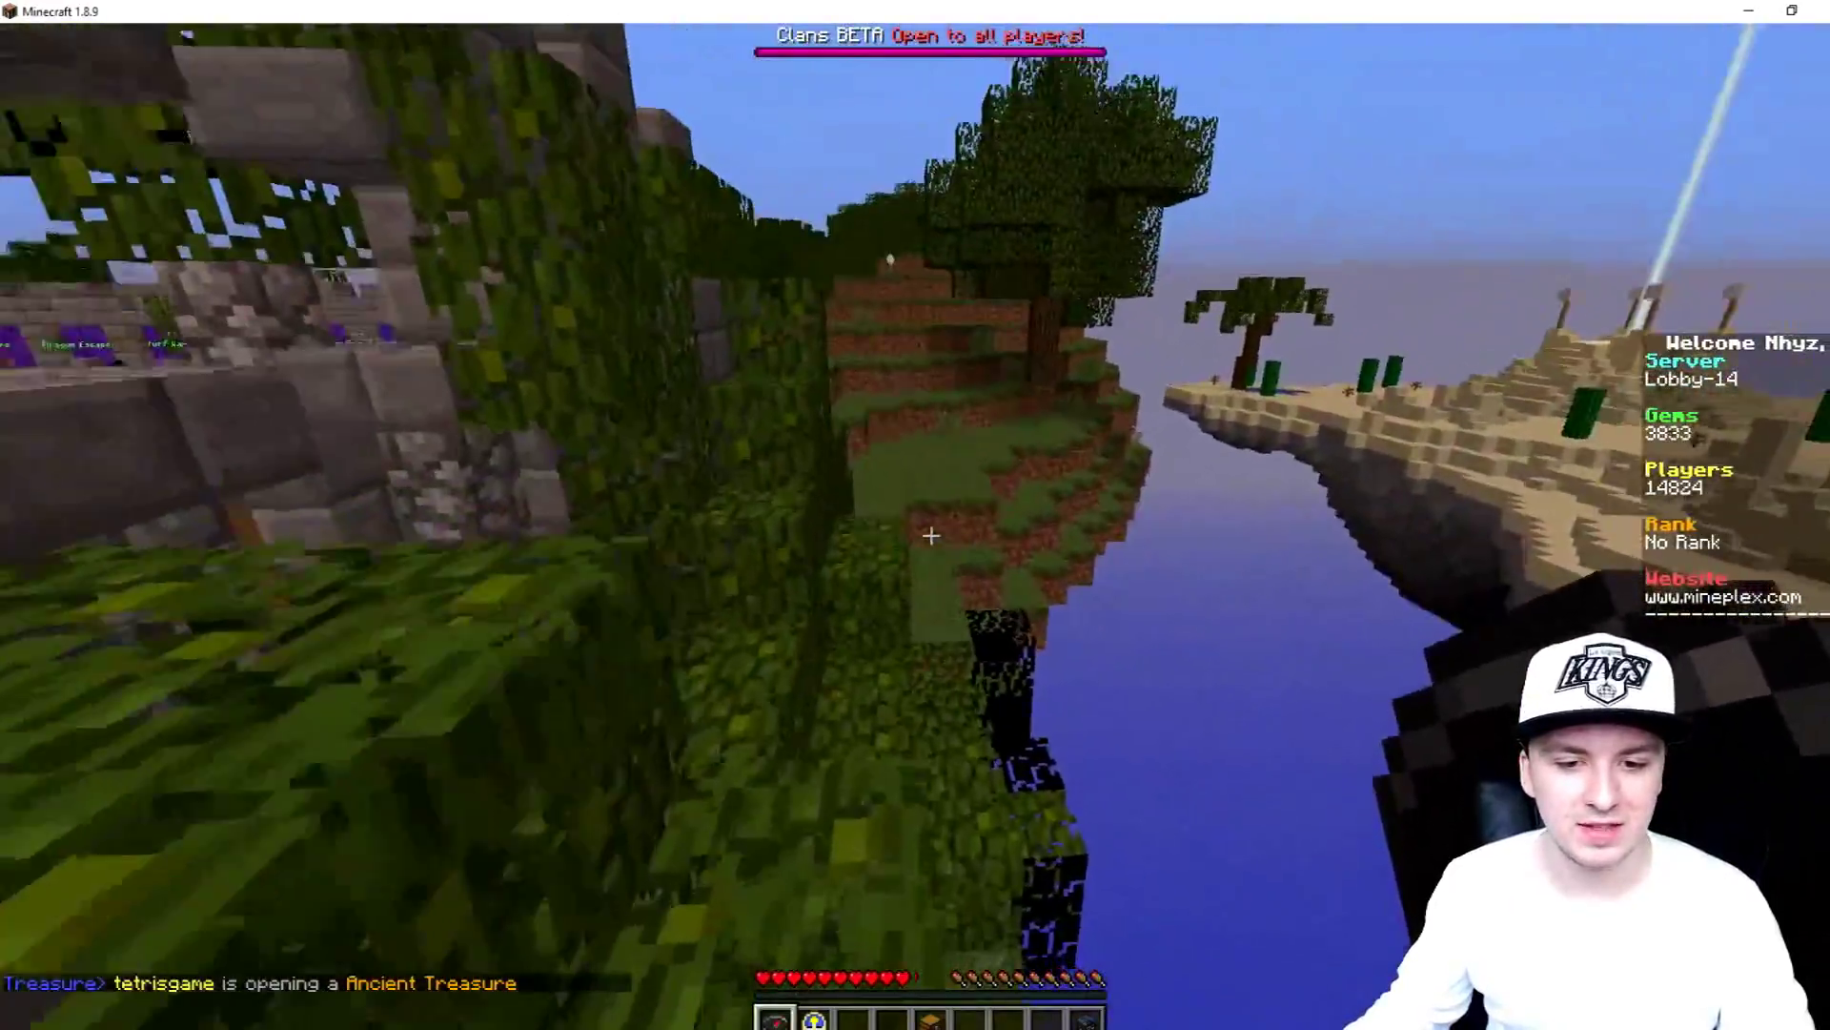
{"action": "key", "text": "w"}
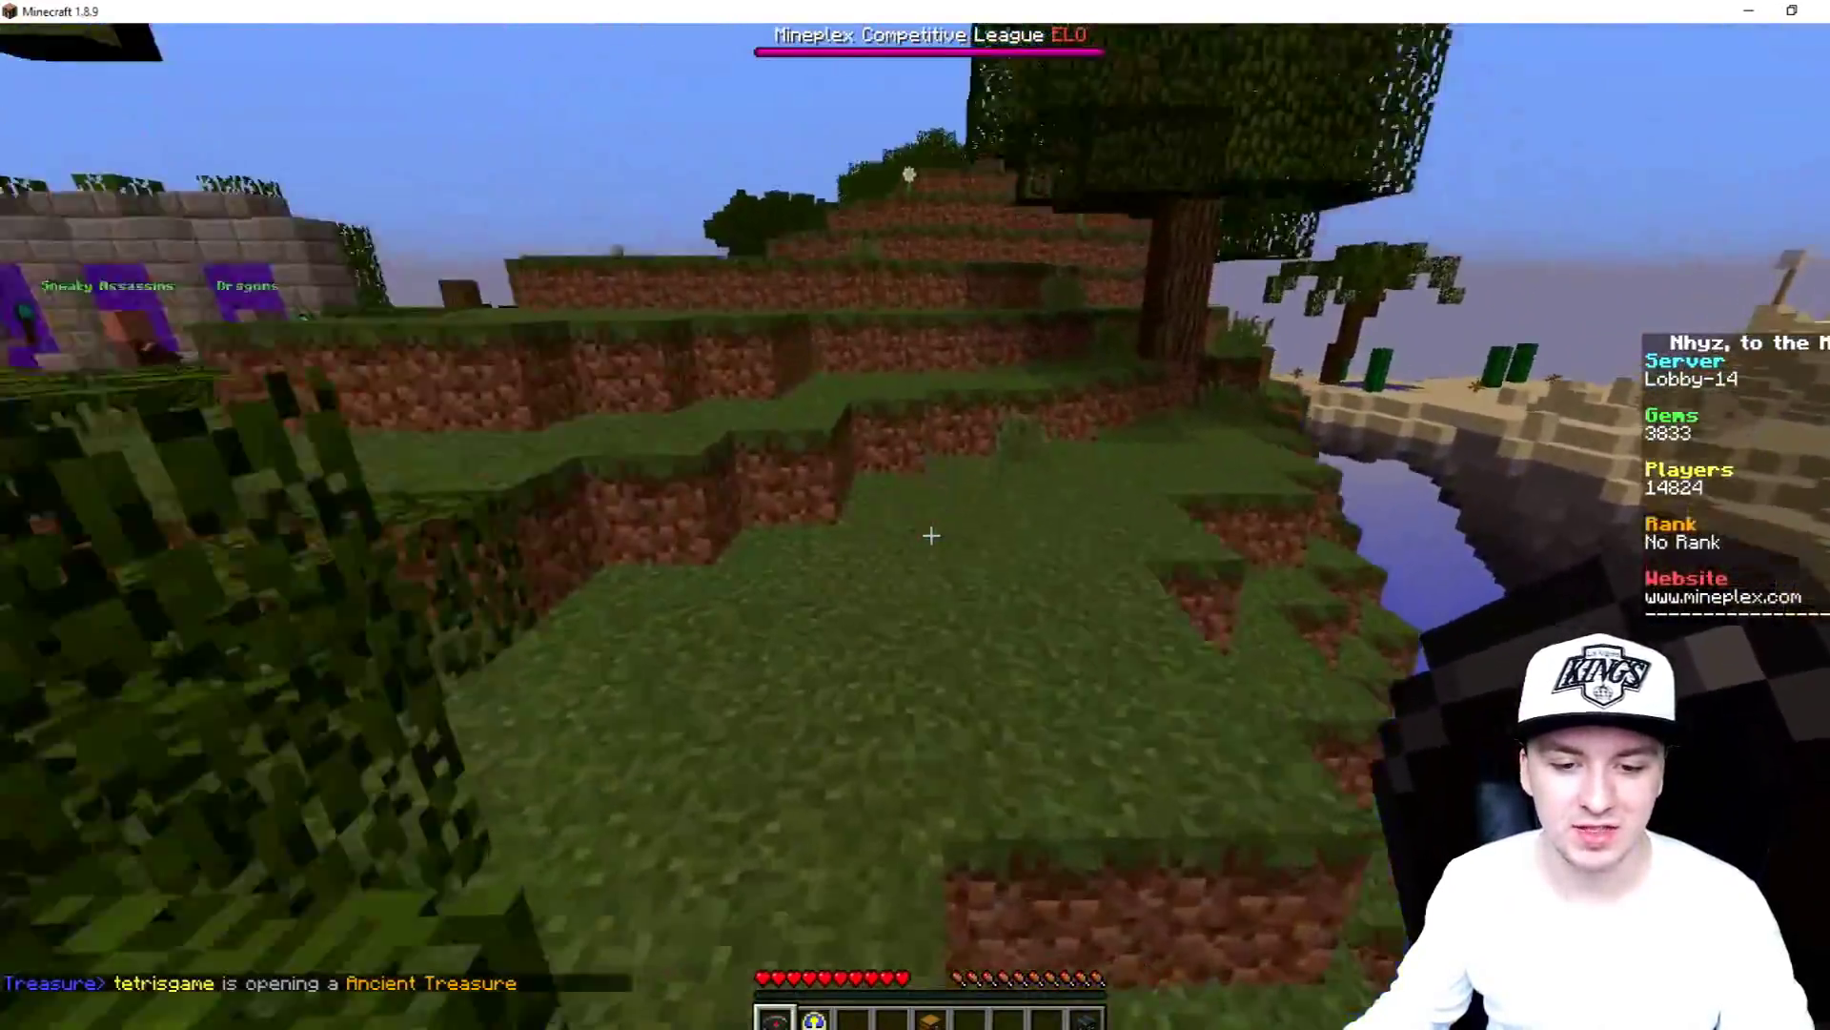
{"action": "key", "text": "w"}
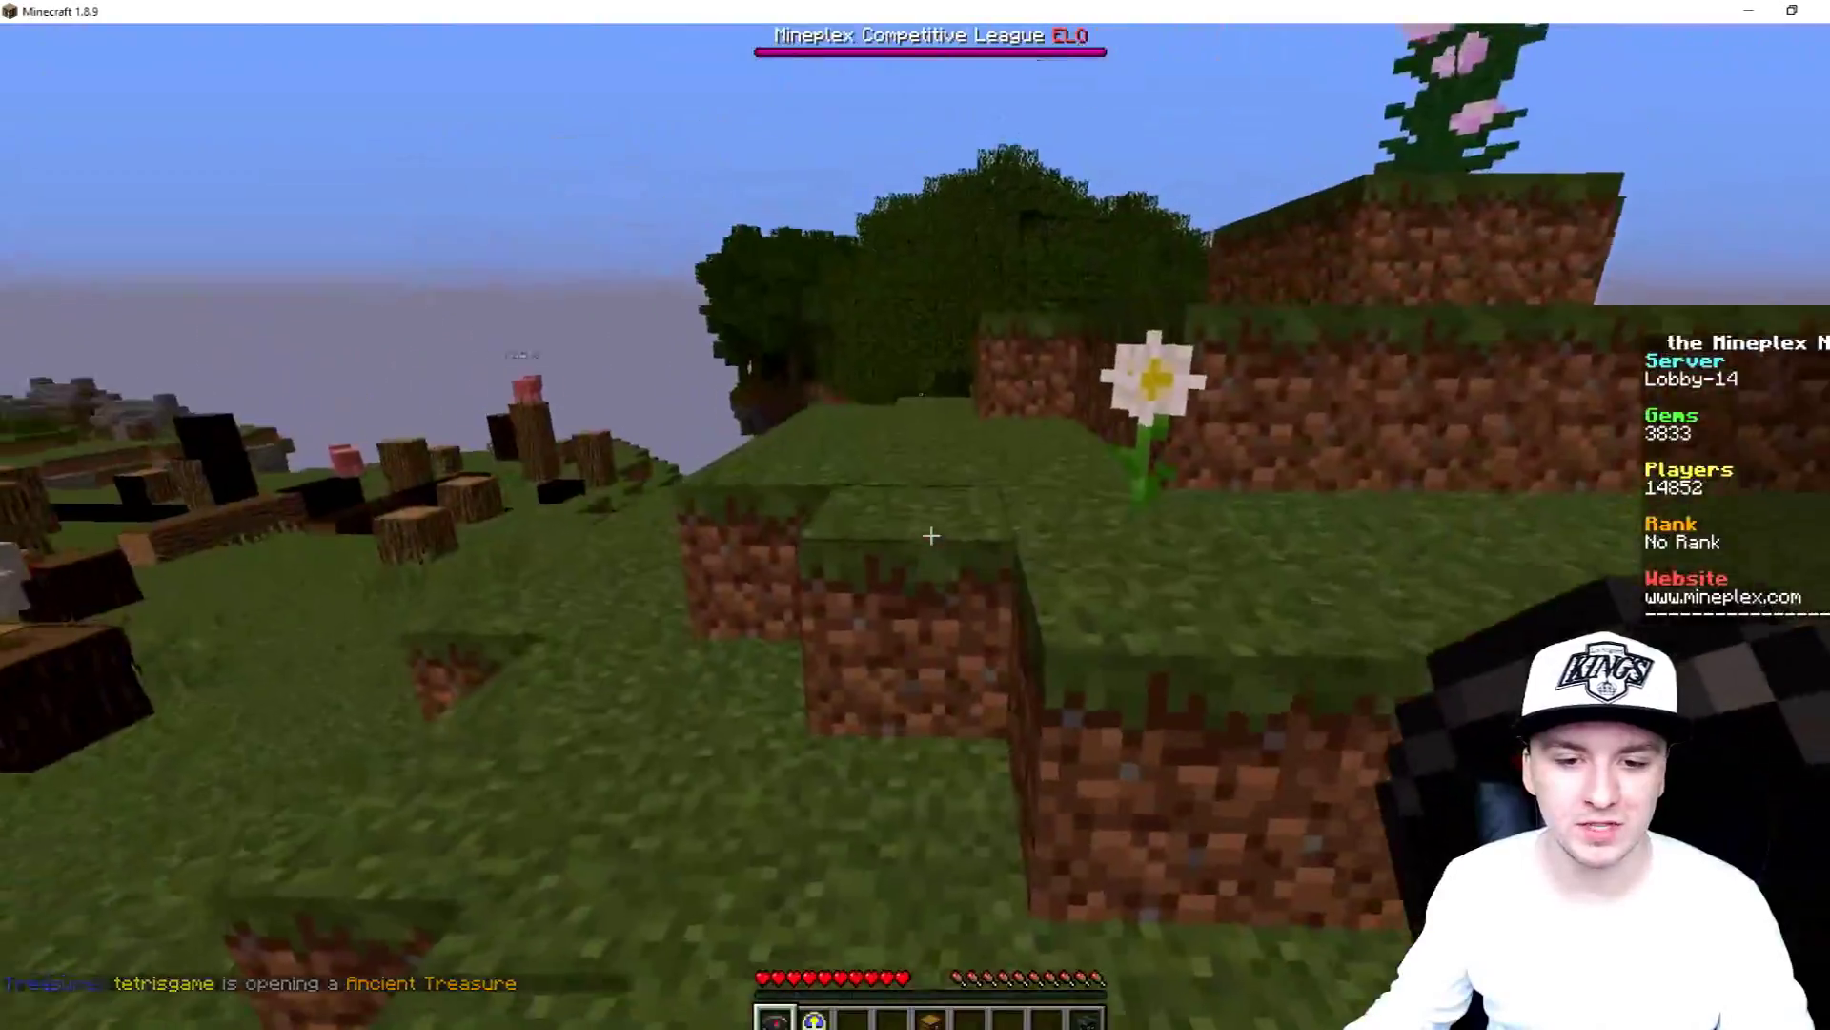
{"action": "key", "text": "w"}
{"action": "key", "text": "space"}
{"action": "key", "text": "space"}
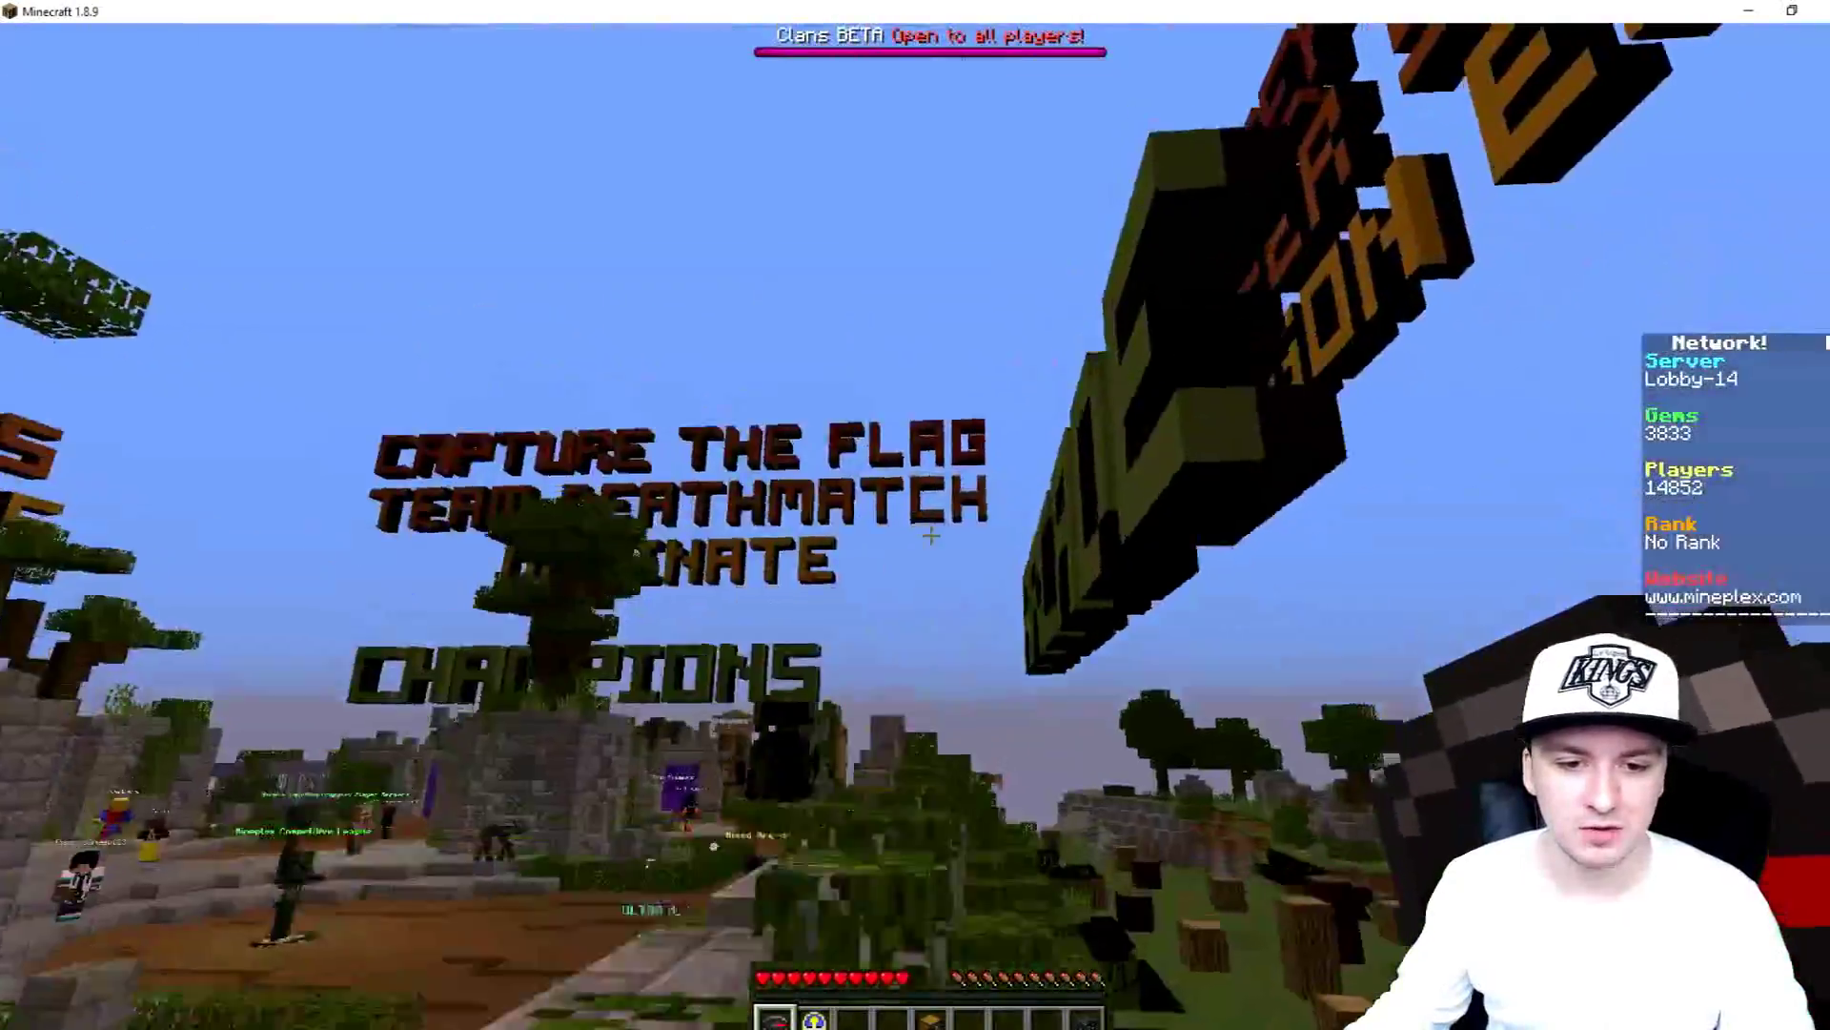